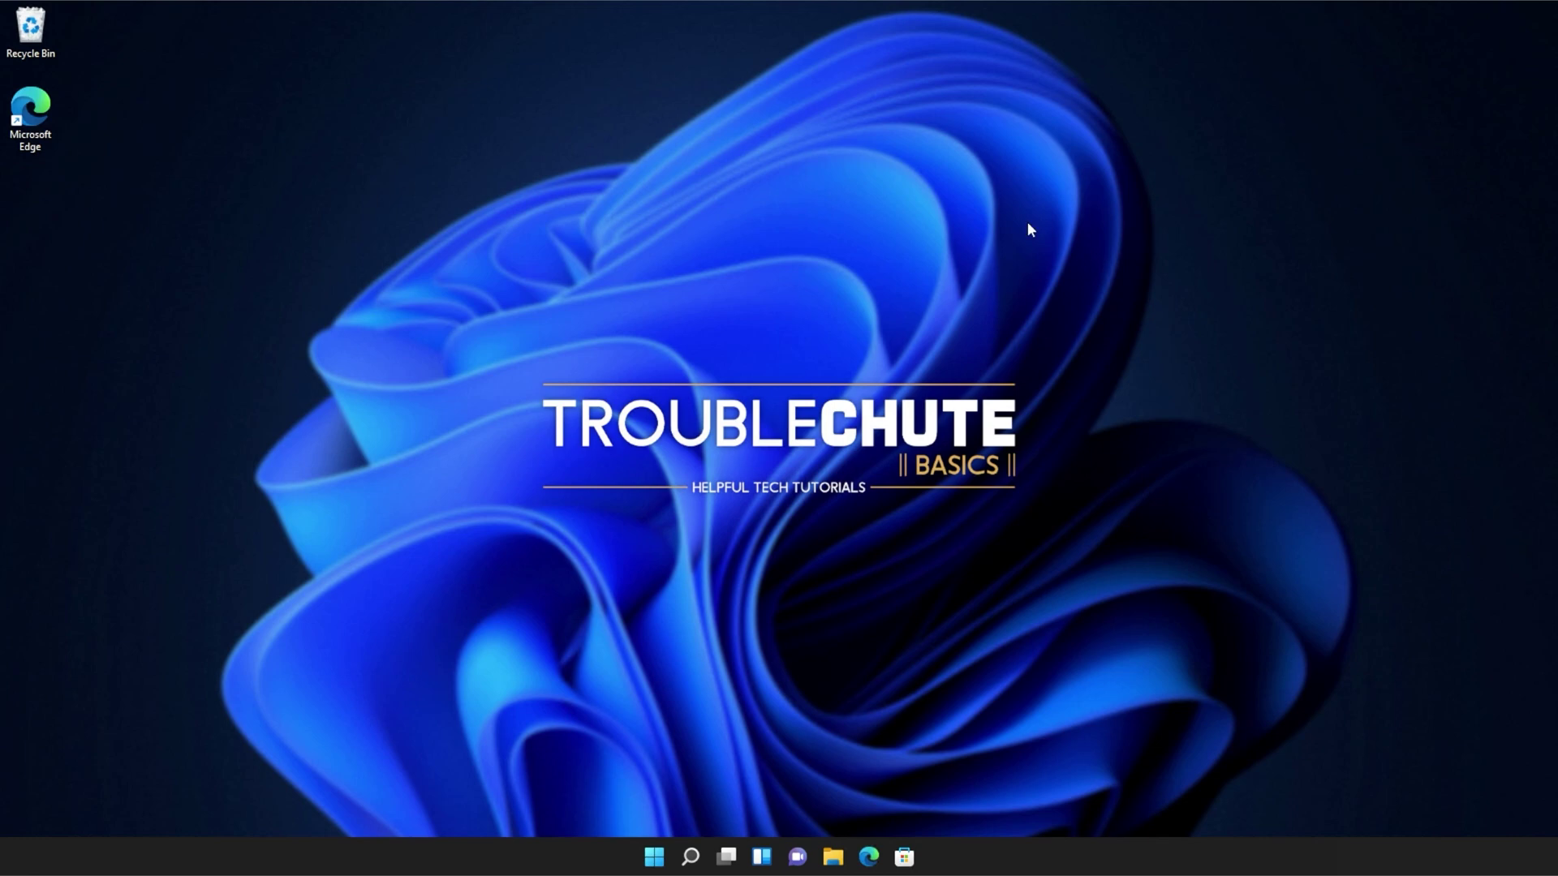
Step: Download the x86 and x64 VC_redist installers from the Visual C++ redistributables docs page in Edge
click(870, 856)
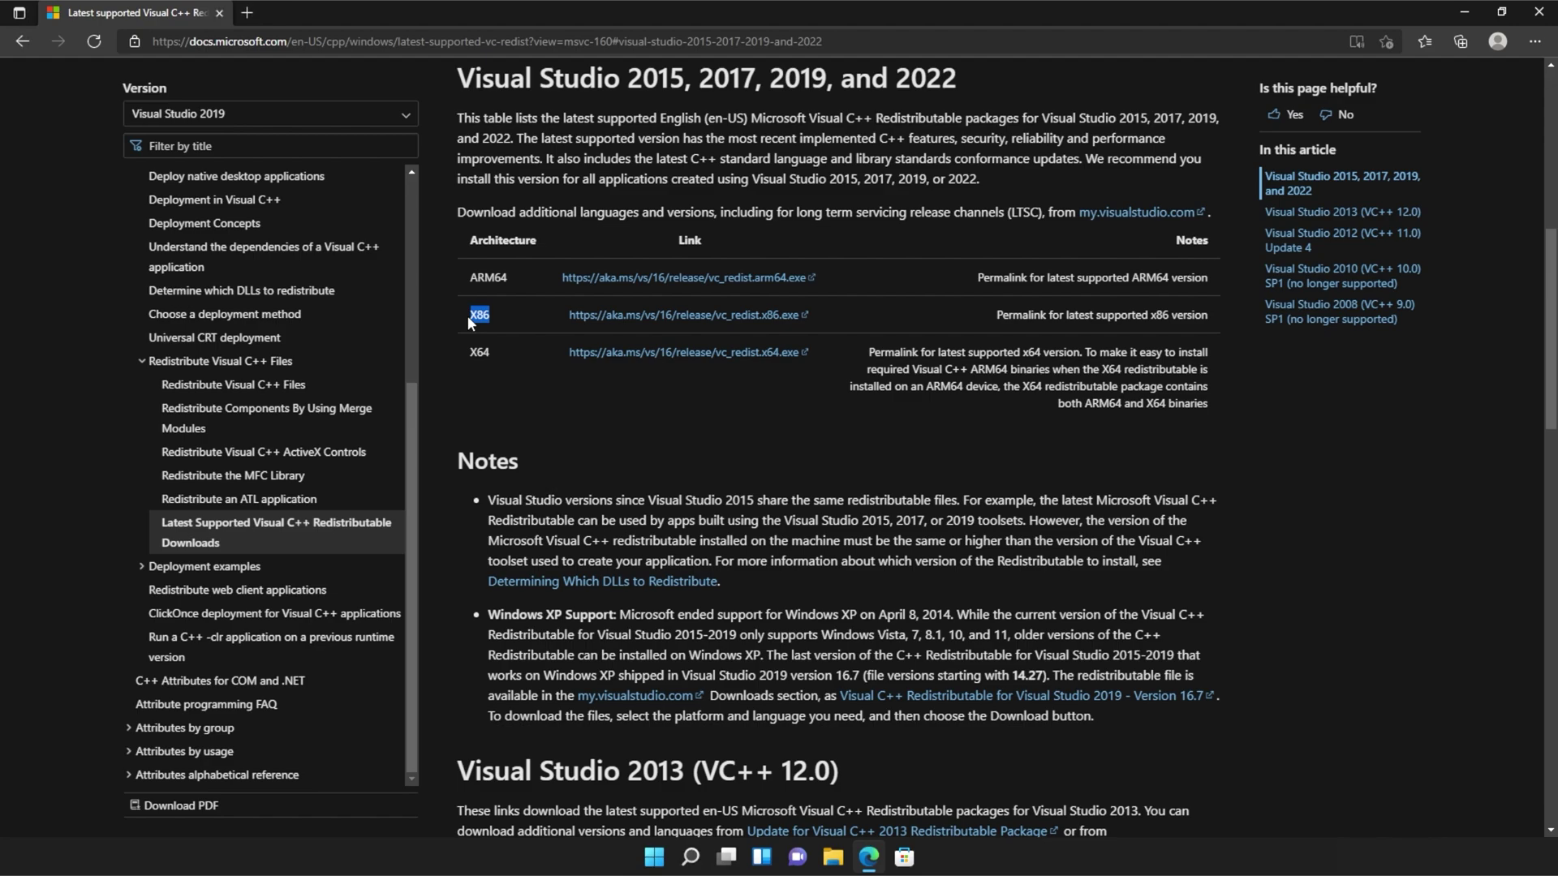
click(678, 323)
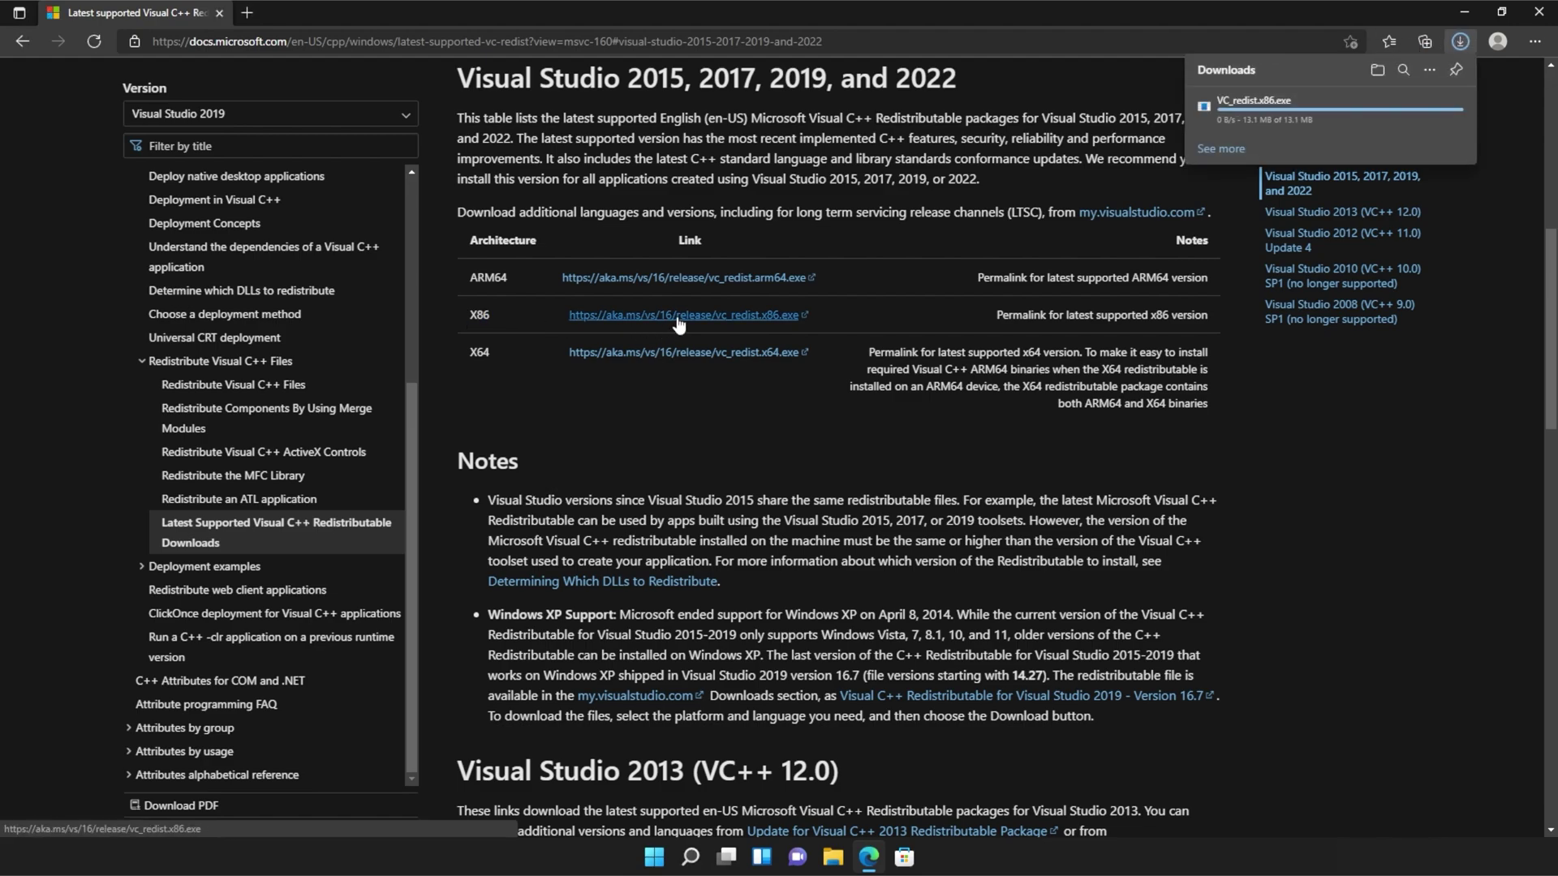
click(720, 357)
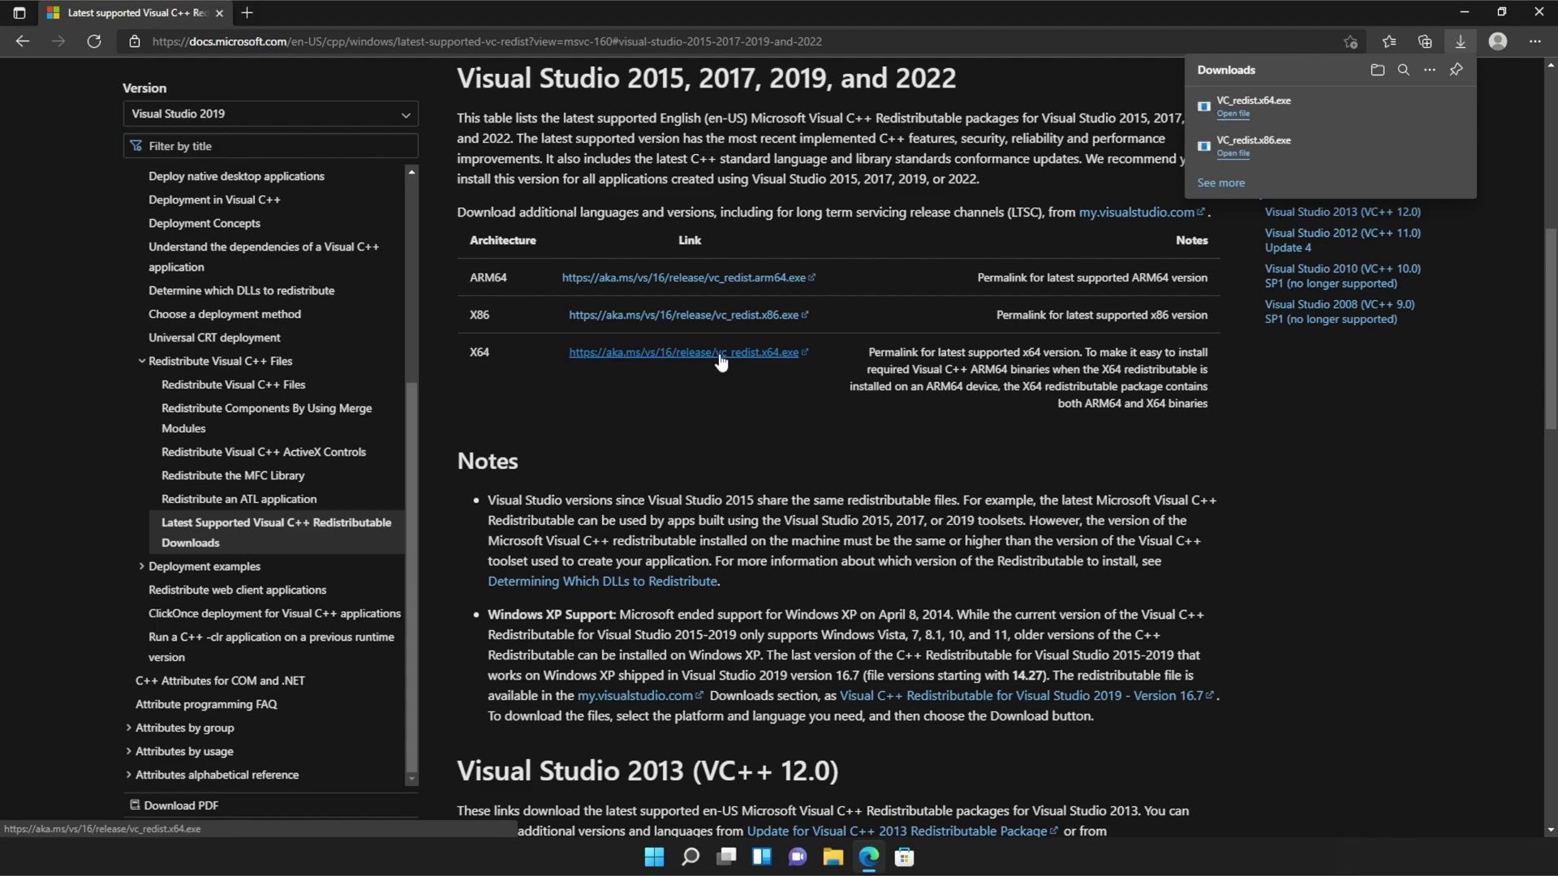
mouse_move(1328, 166)
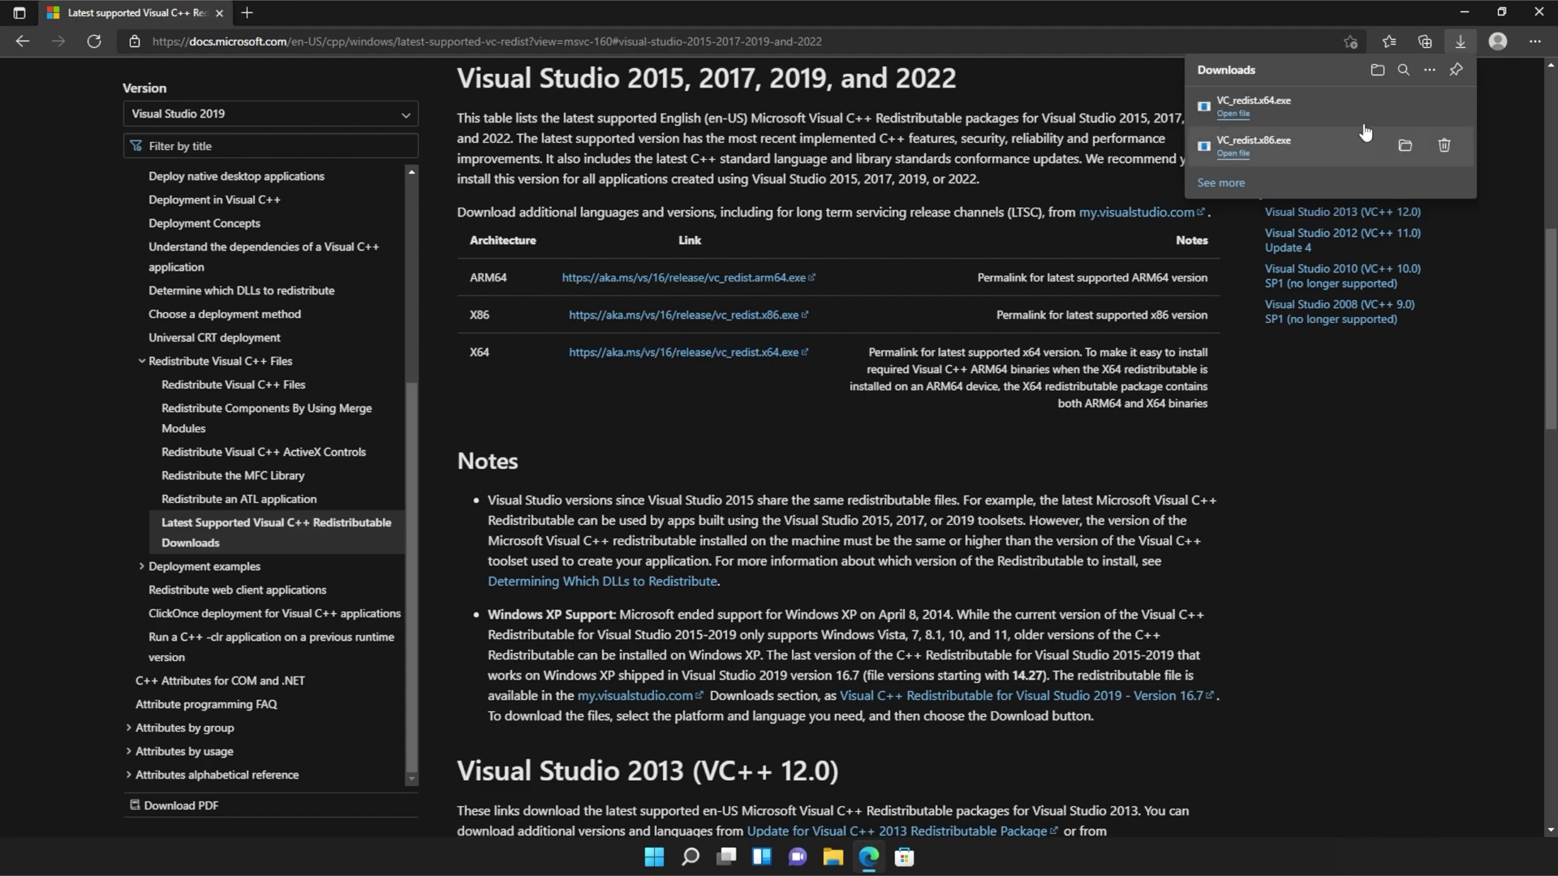
Step: Run VC_redist.x86.exe, accept the license terms, and install it with administrator approval
click(1268, 158)
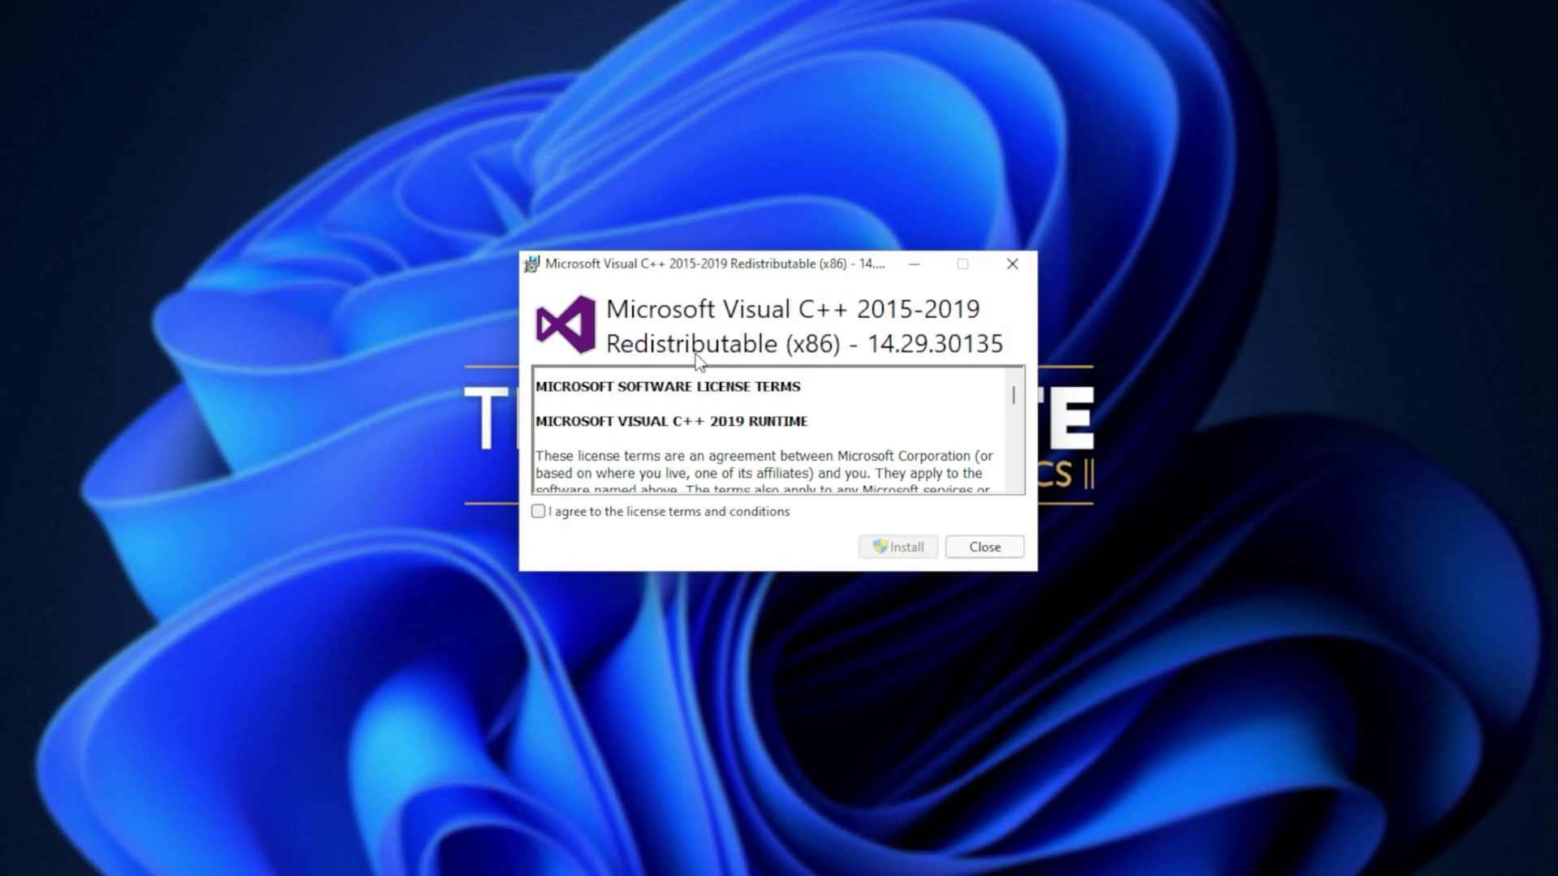
click(636, 514)
click(904, 552)
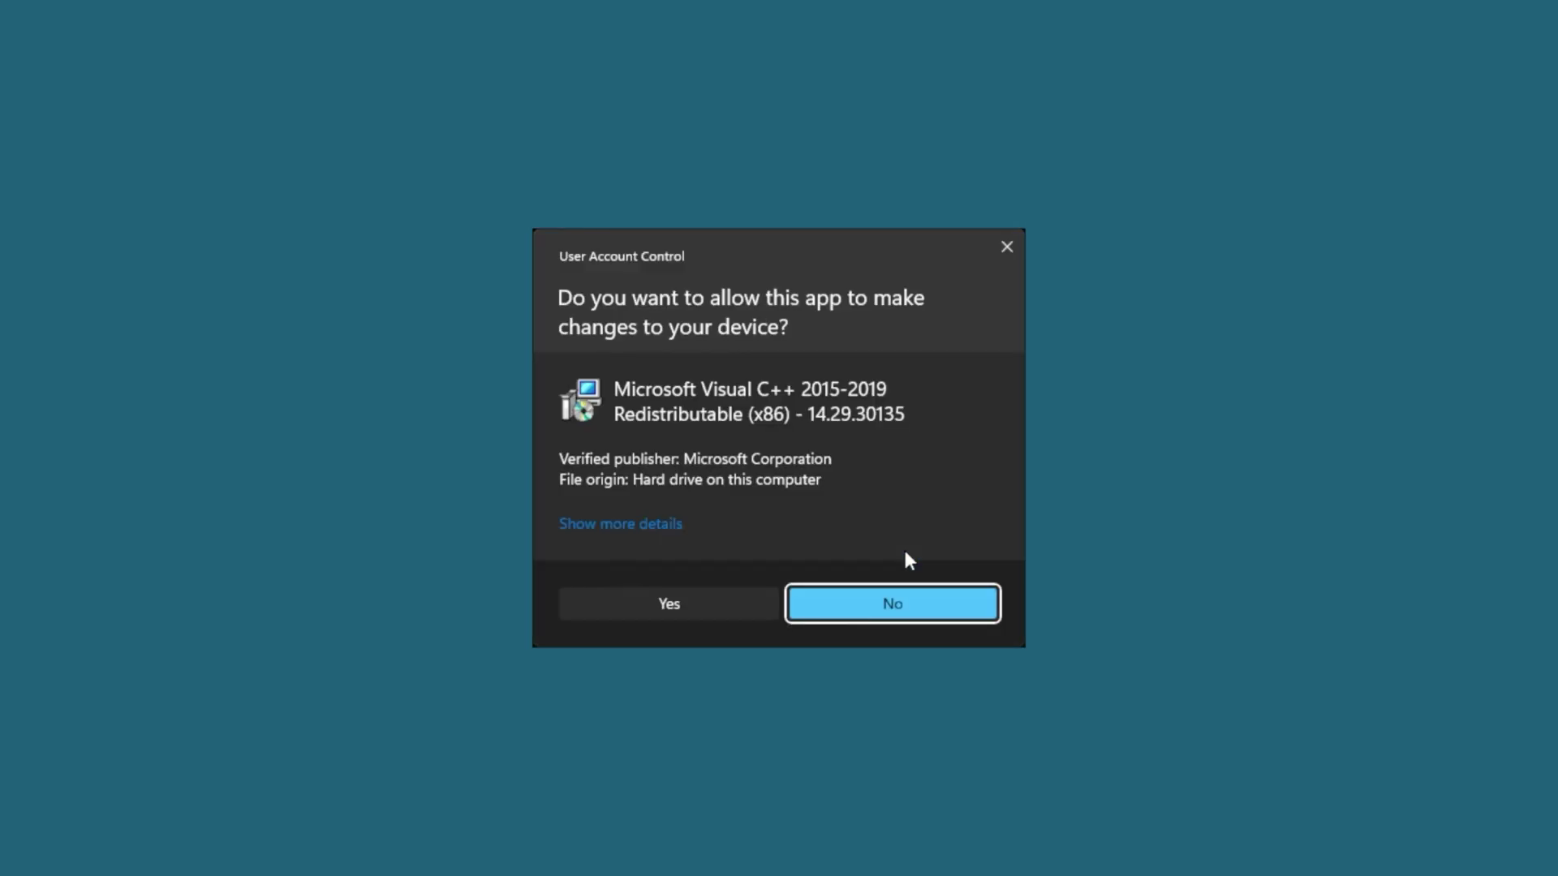
click(735, 604)
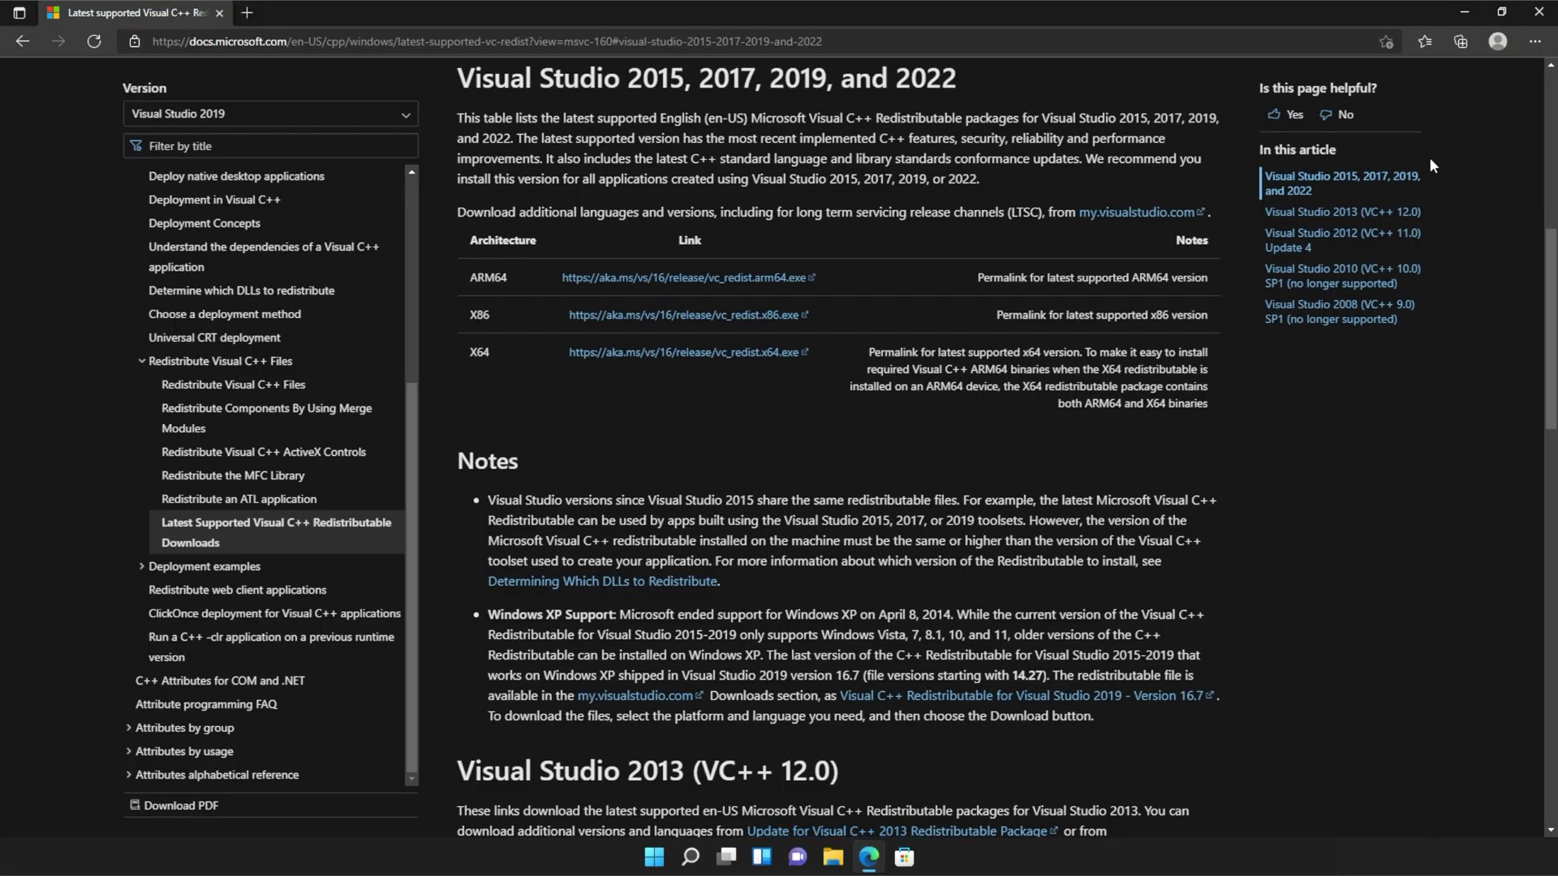
Step: Run VC_redist.x64.exe from Downloads, accept the license, install with admin approval, and close setup
key(ctrl+j)
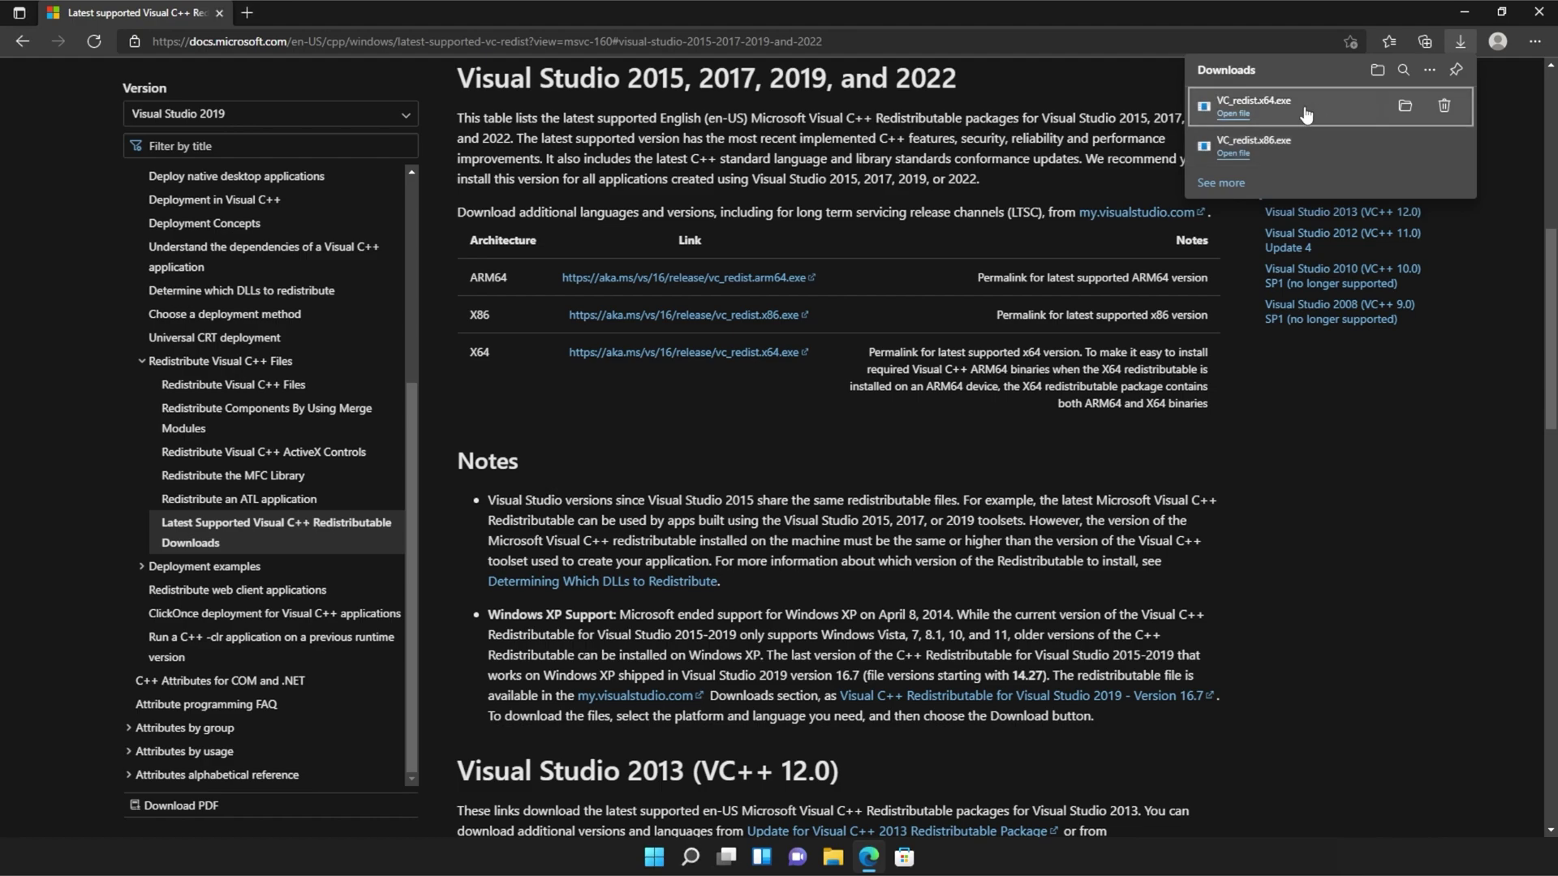
click(1278, 111)
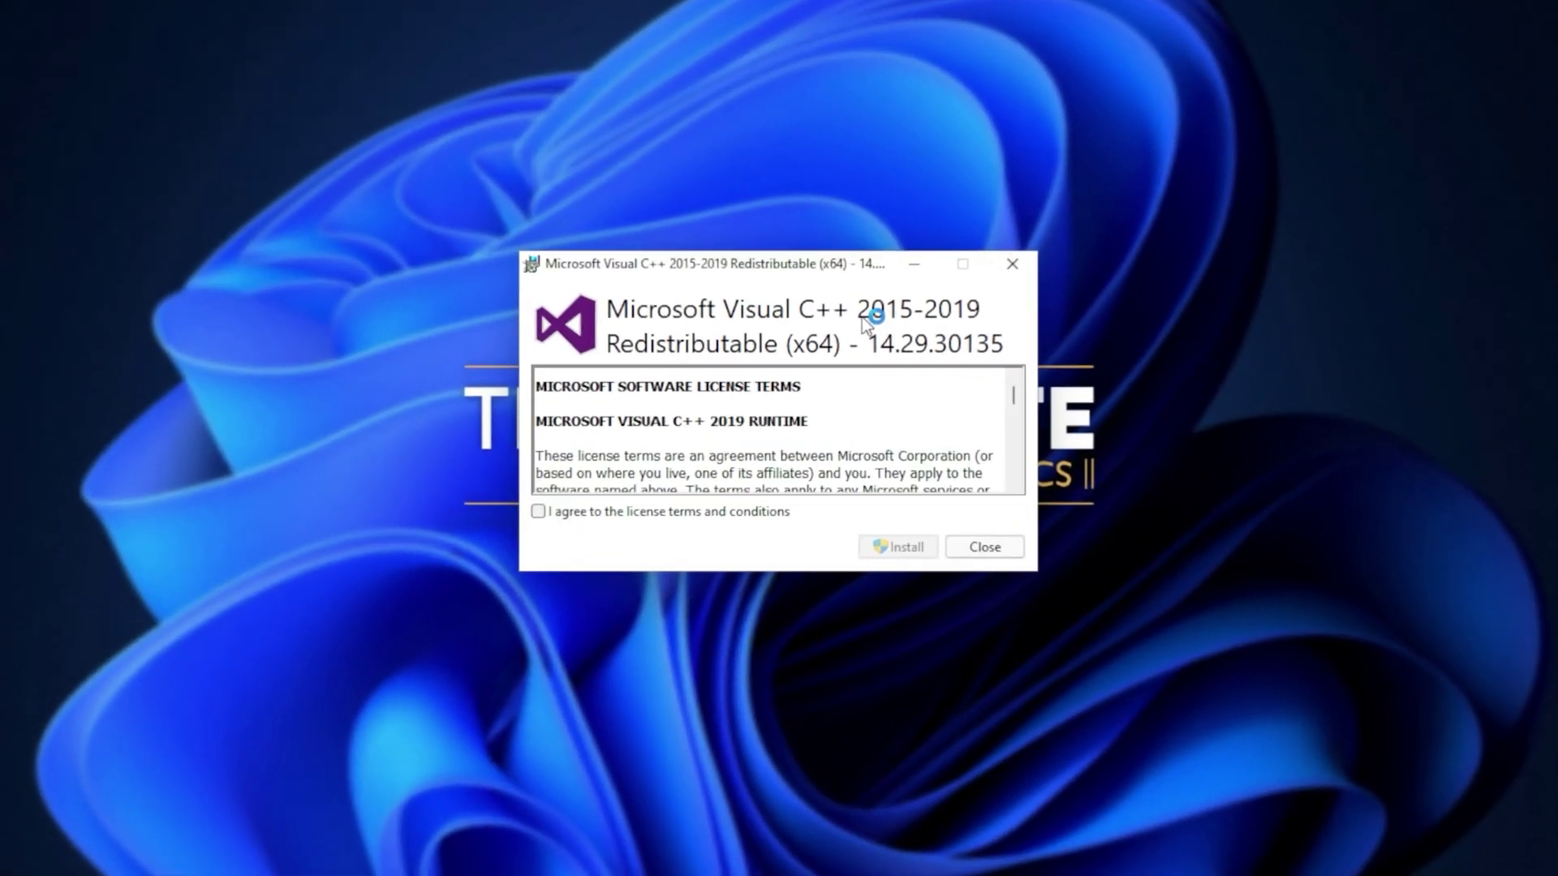
click(641, 509)
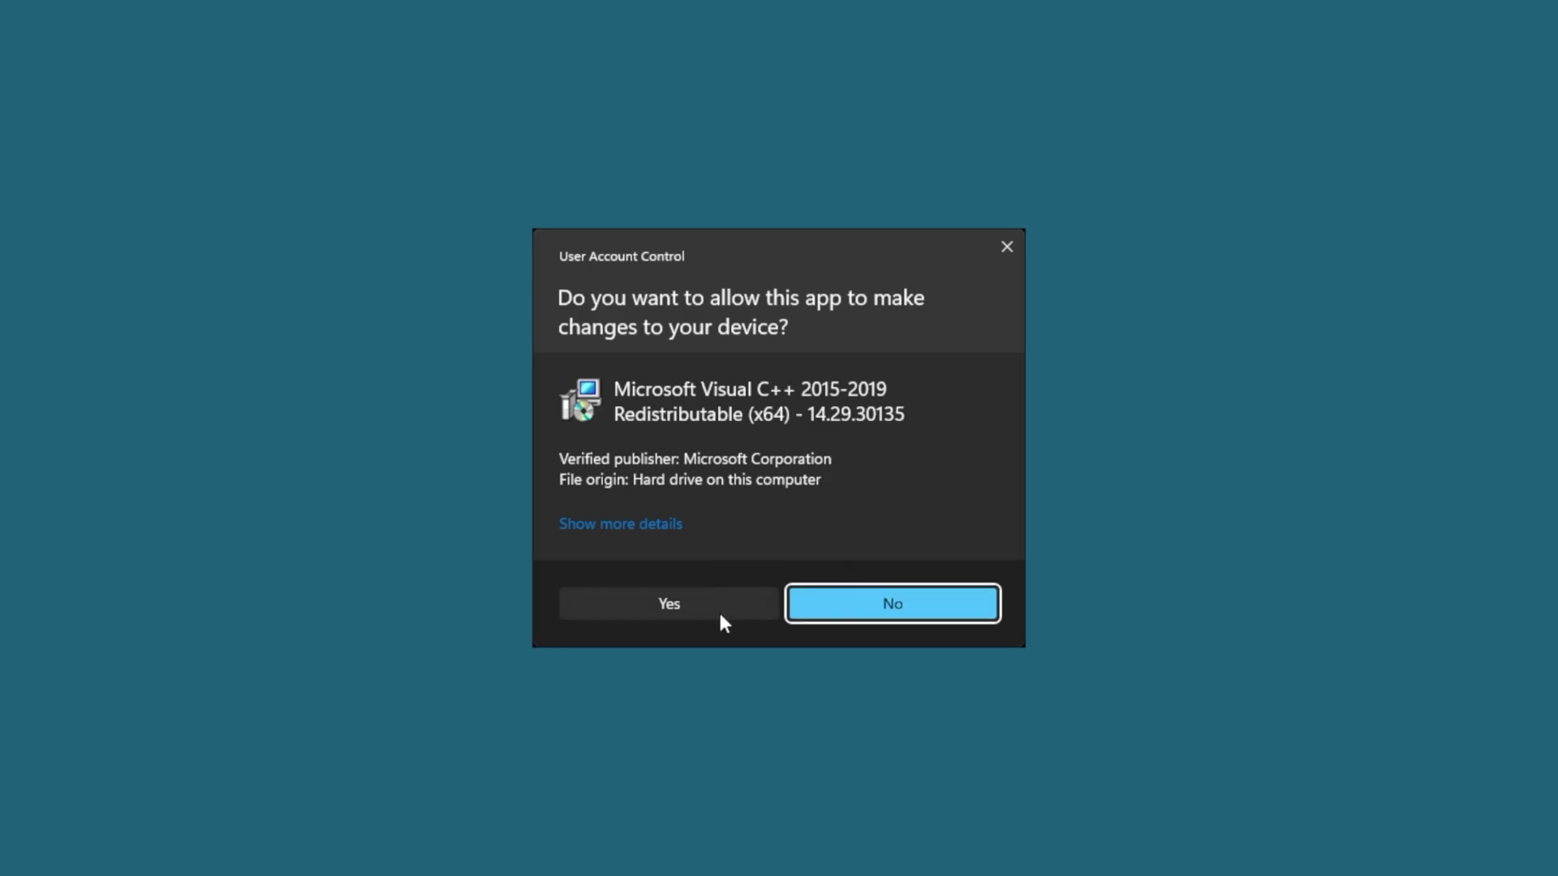
click(719, 615)
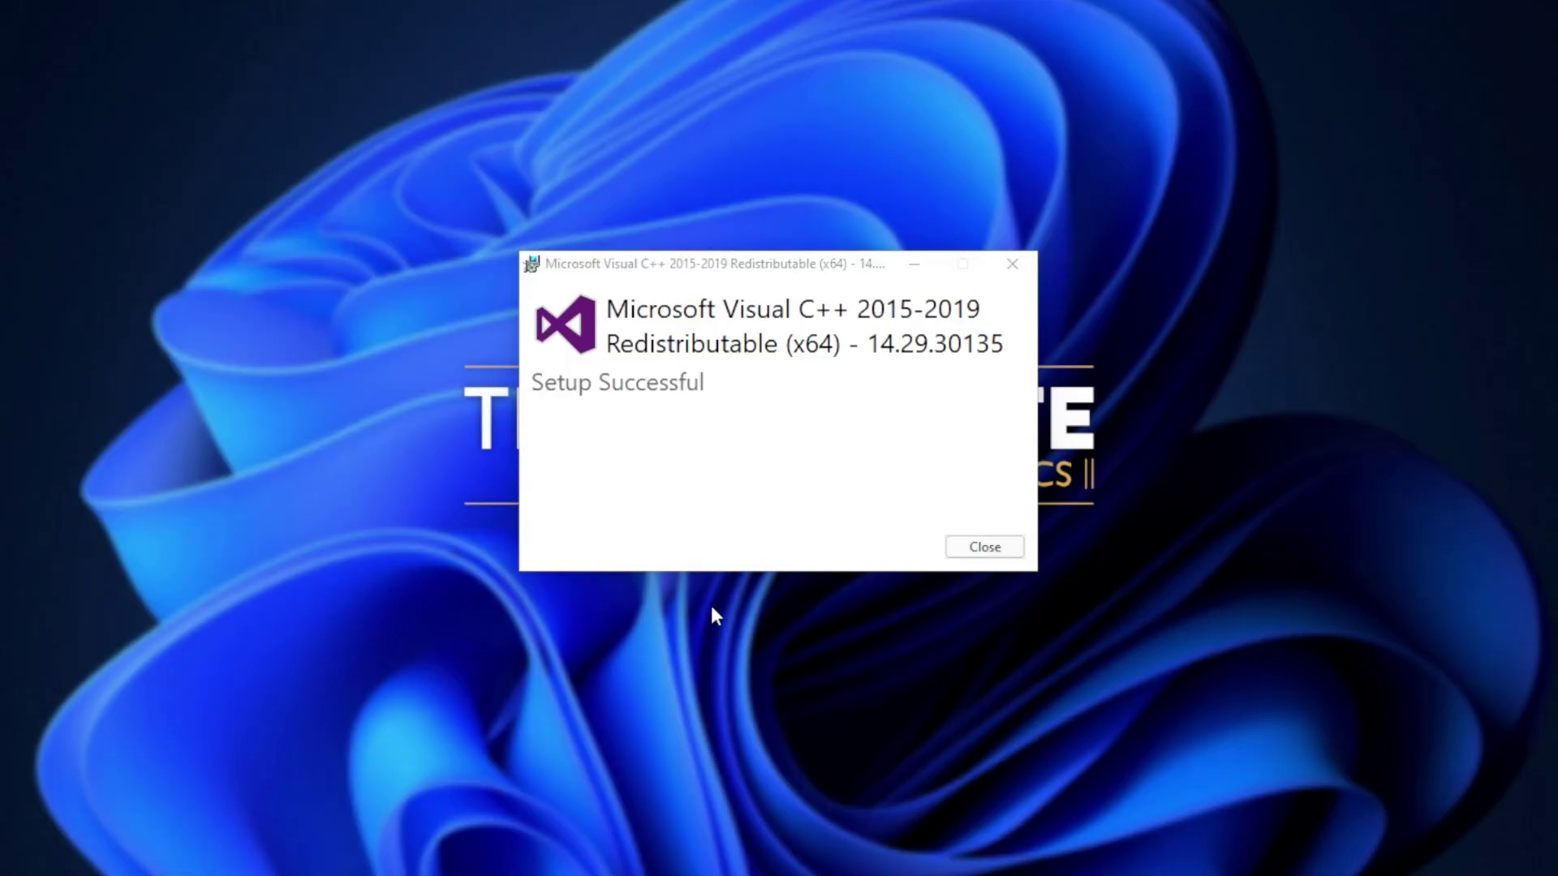
click(984, 547)
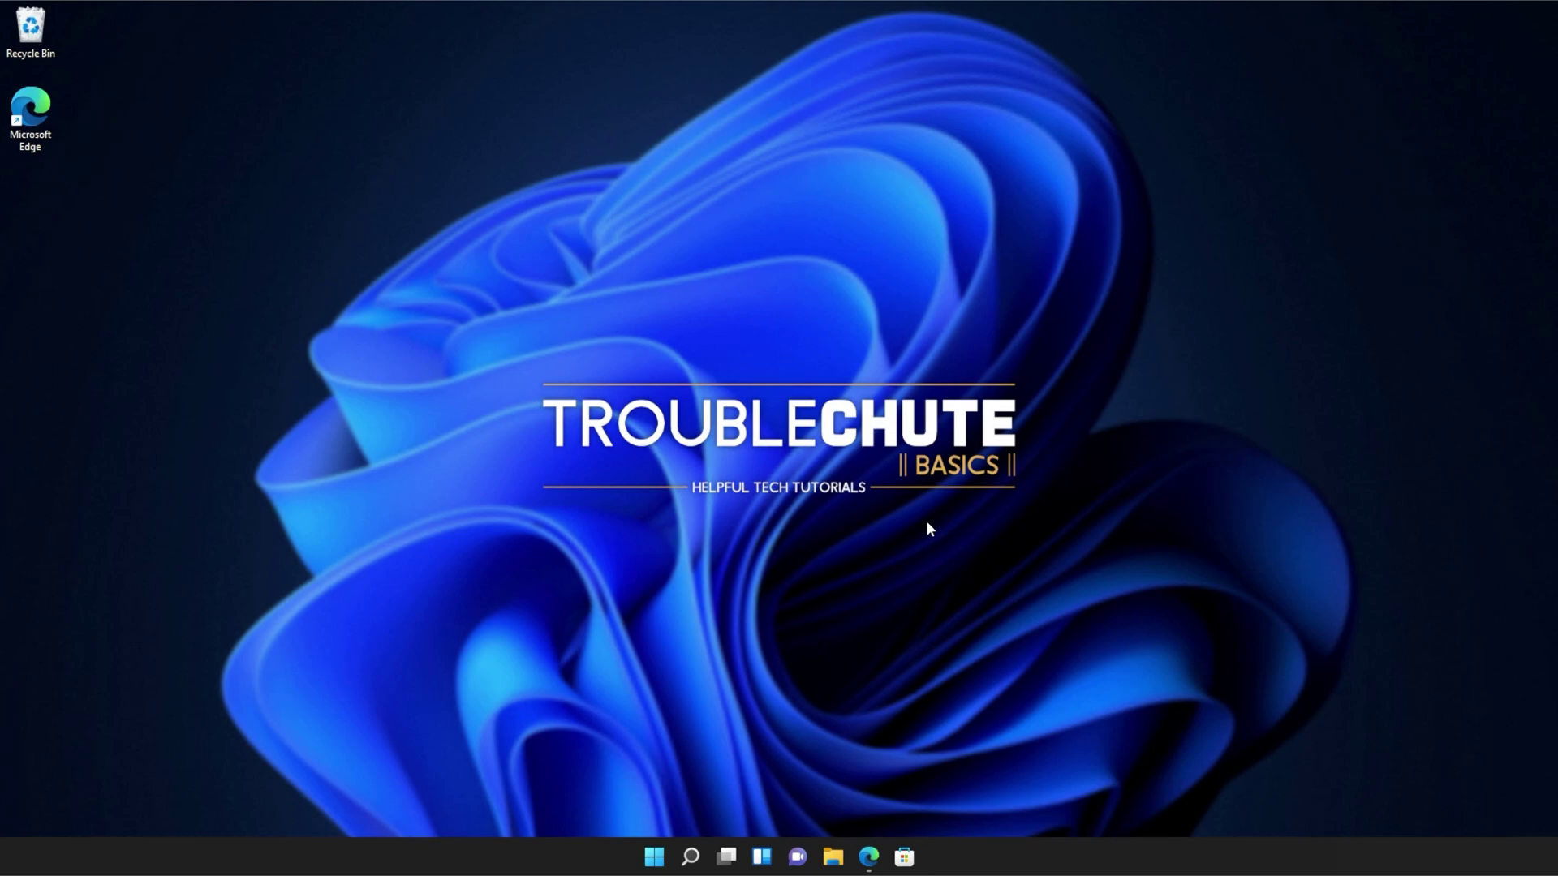
Step: Search the Start menu for cmd and launch Command Prompt as administrator
key(super)
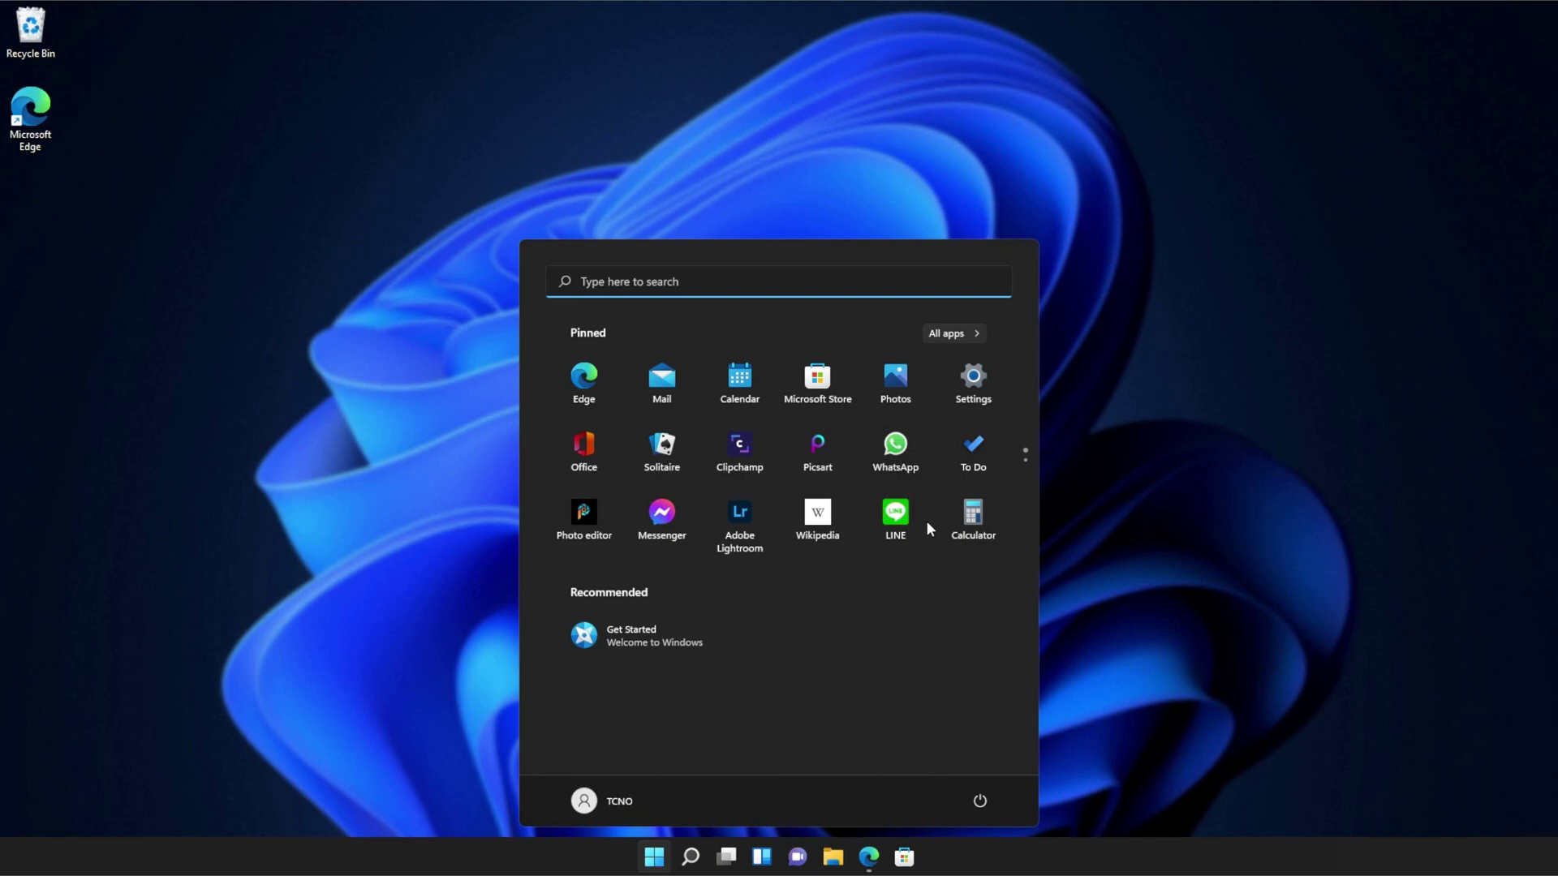
click(649, 285)
text(cmd)
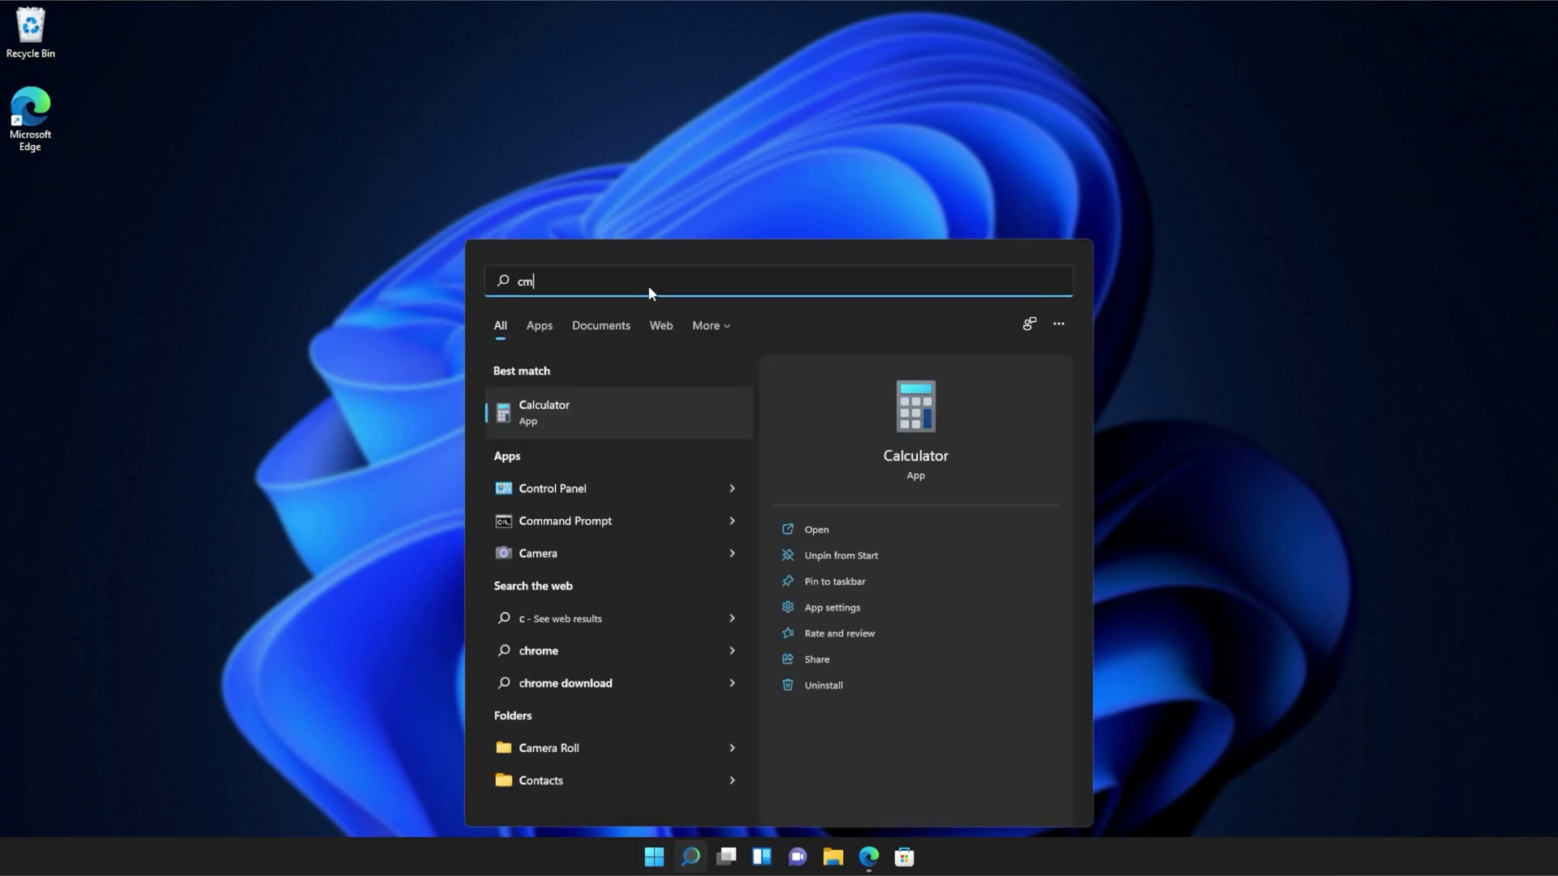
right_click(634, 404)
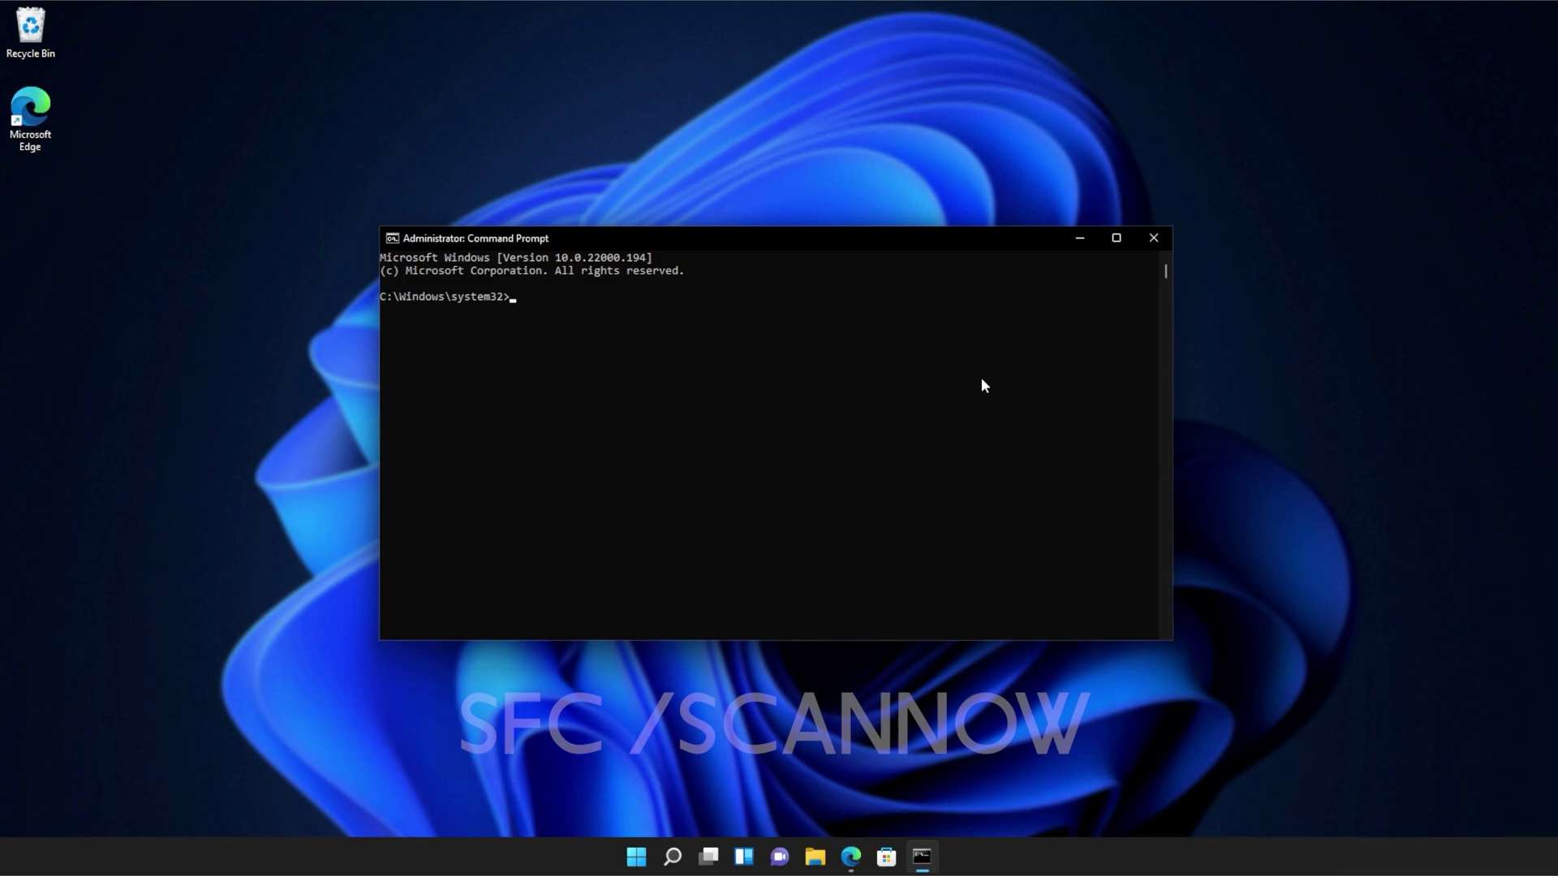
Step: Run sfc /scannow at the elevated Command Prompt
text(sfc)
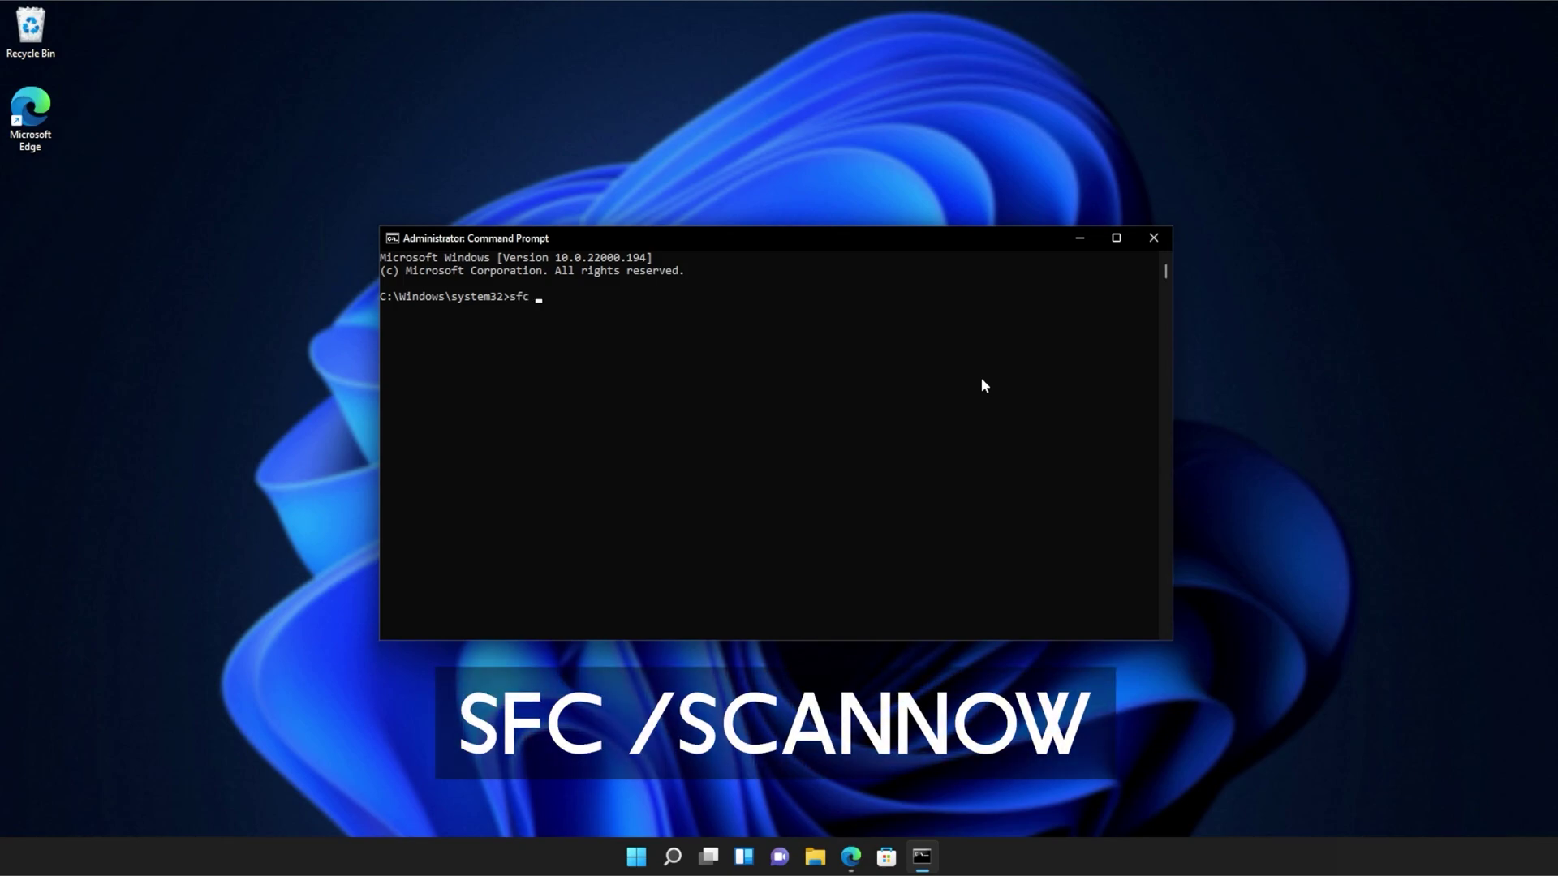
text( /scannow)
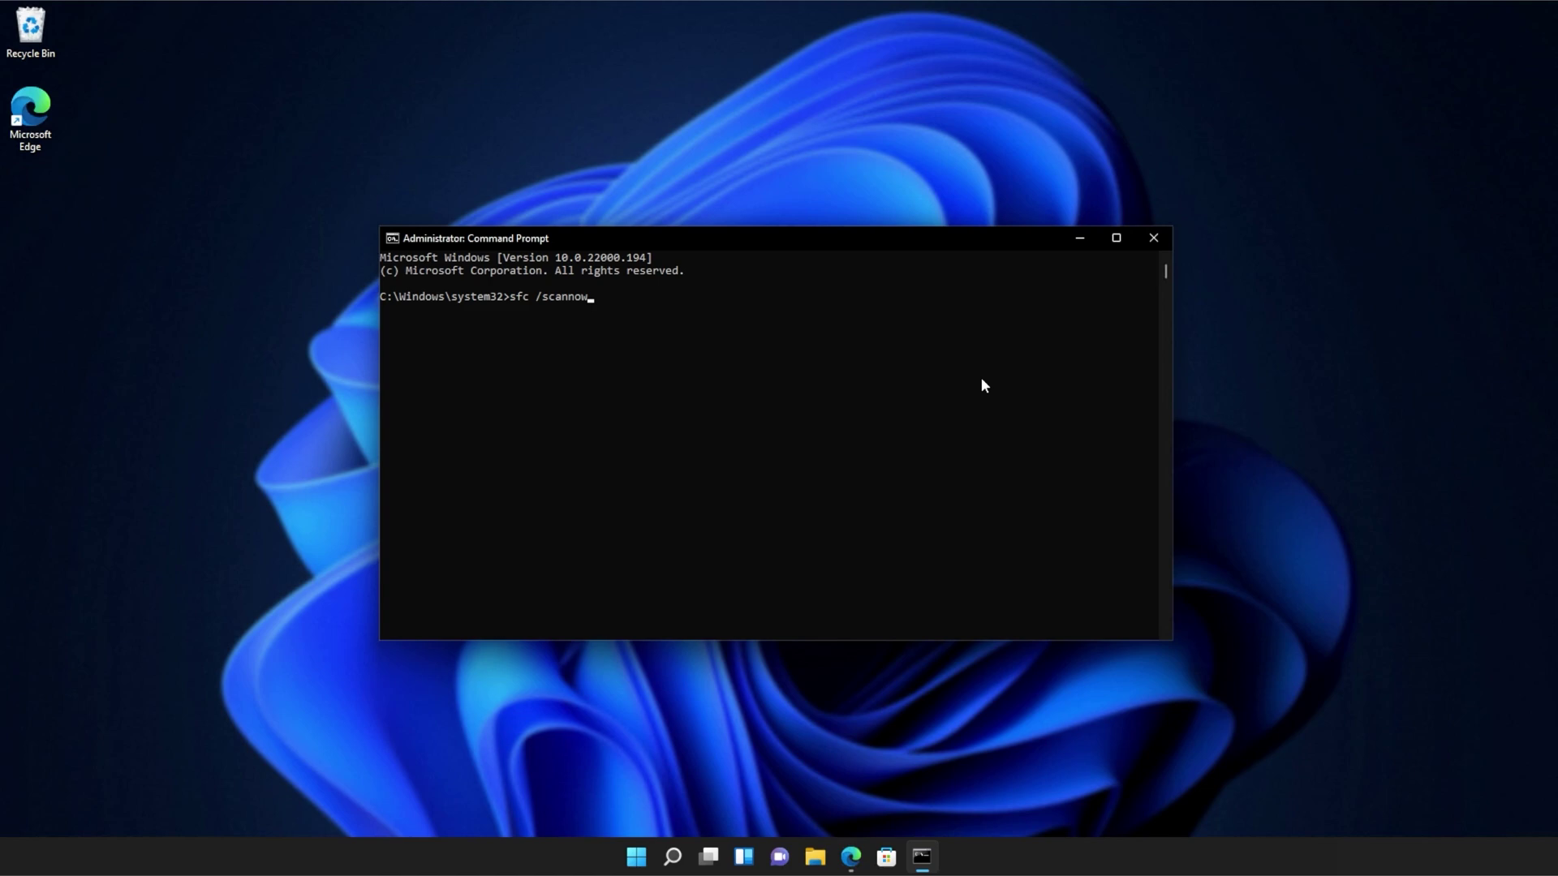
key(Return)
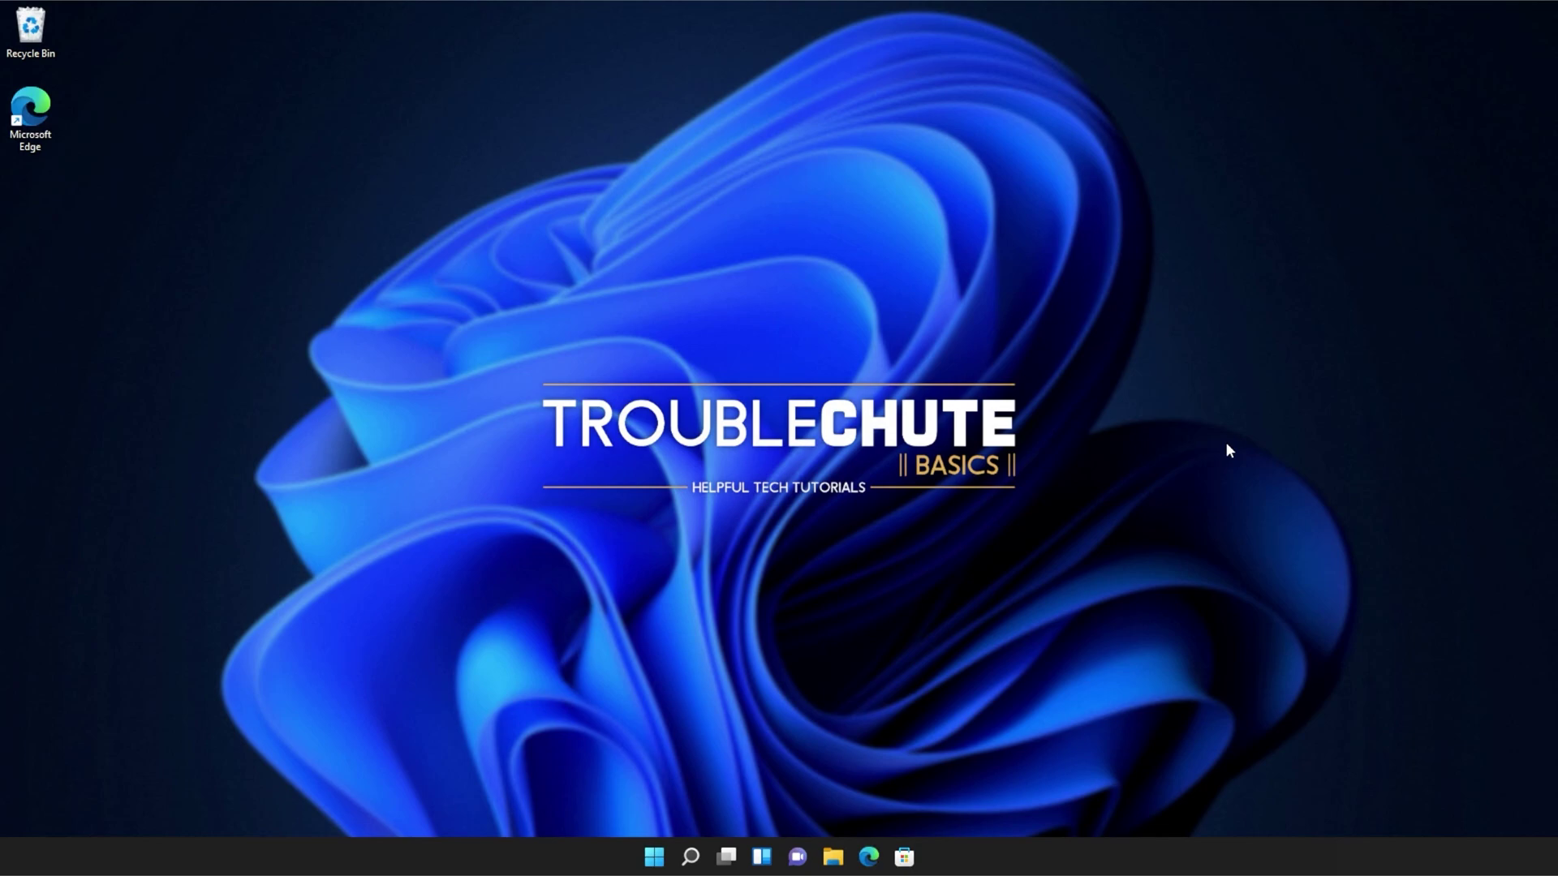
Step: Browse File Explorer to C:\Program Files (x86)\Microsoft\Edge\Application\94.0.992.38 and place the window on the right
click(835, 853)
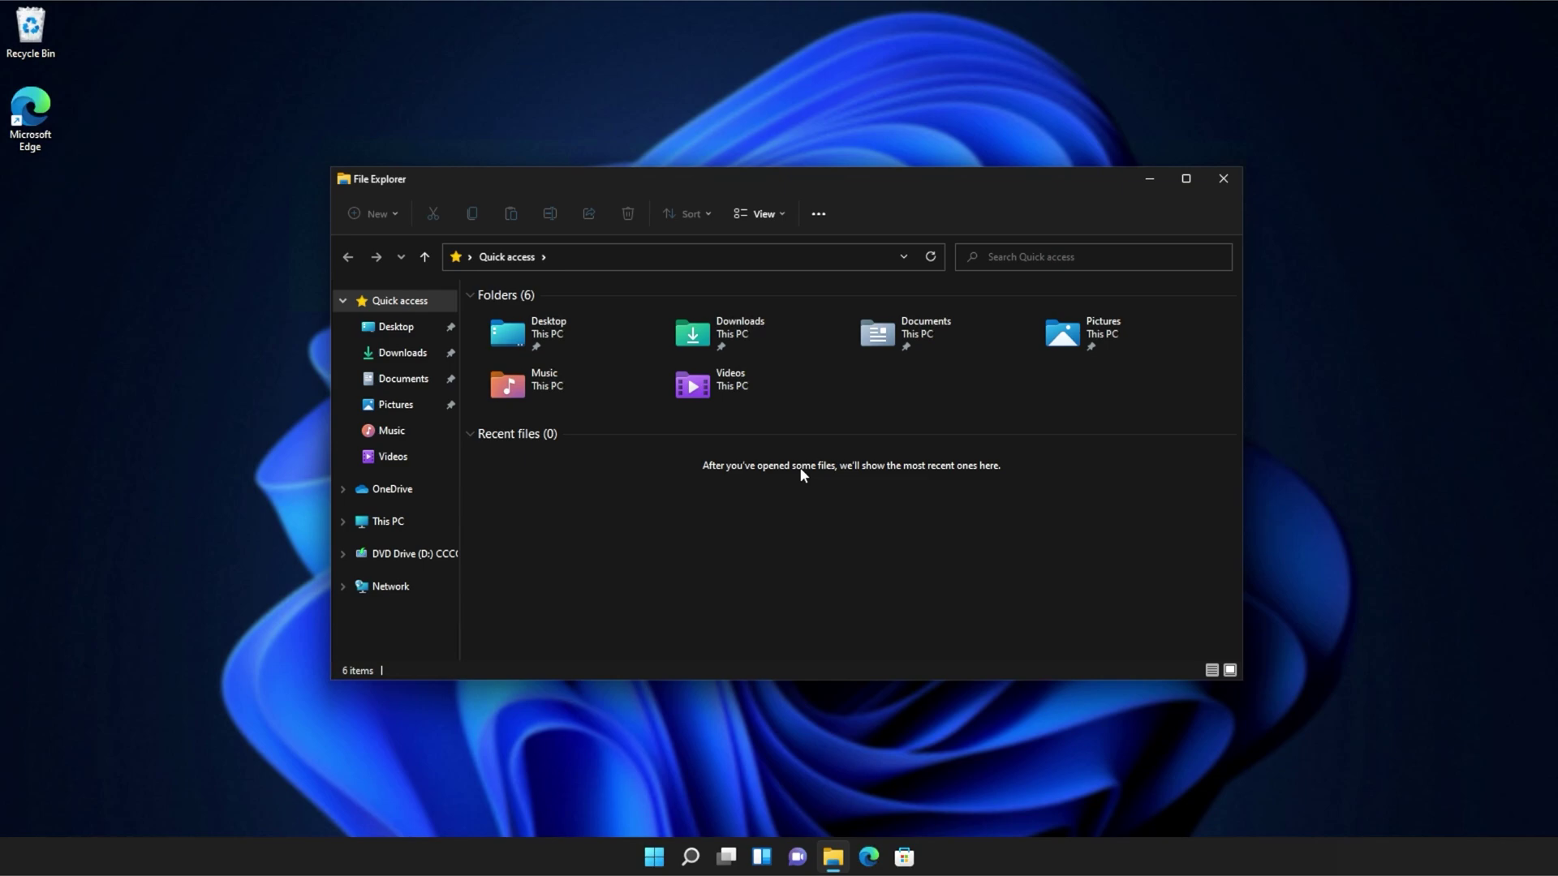
click(393, 521)
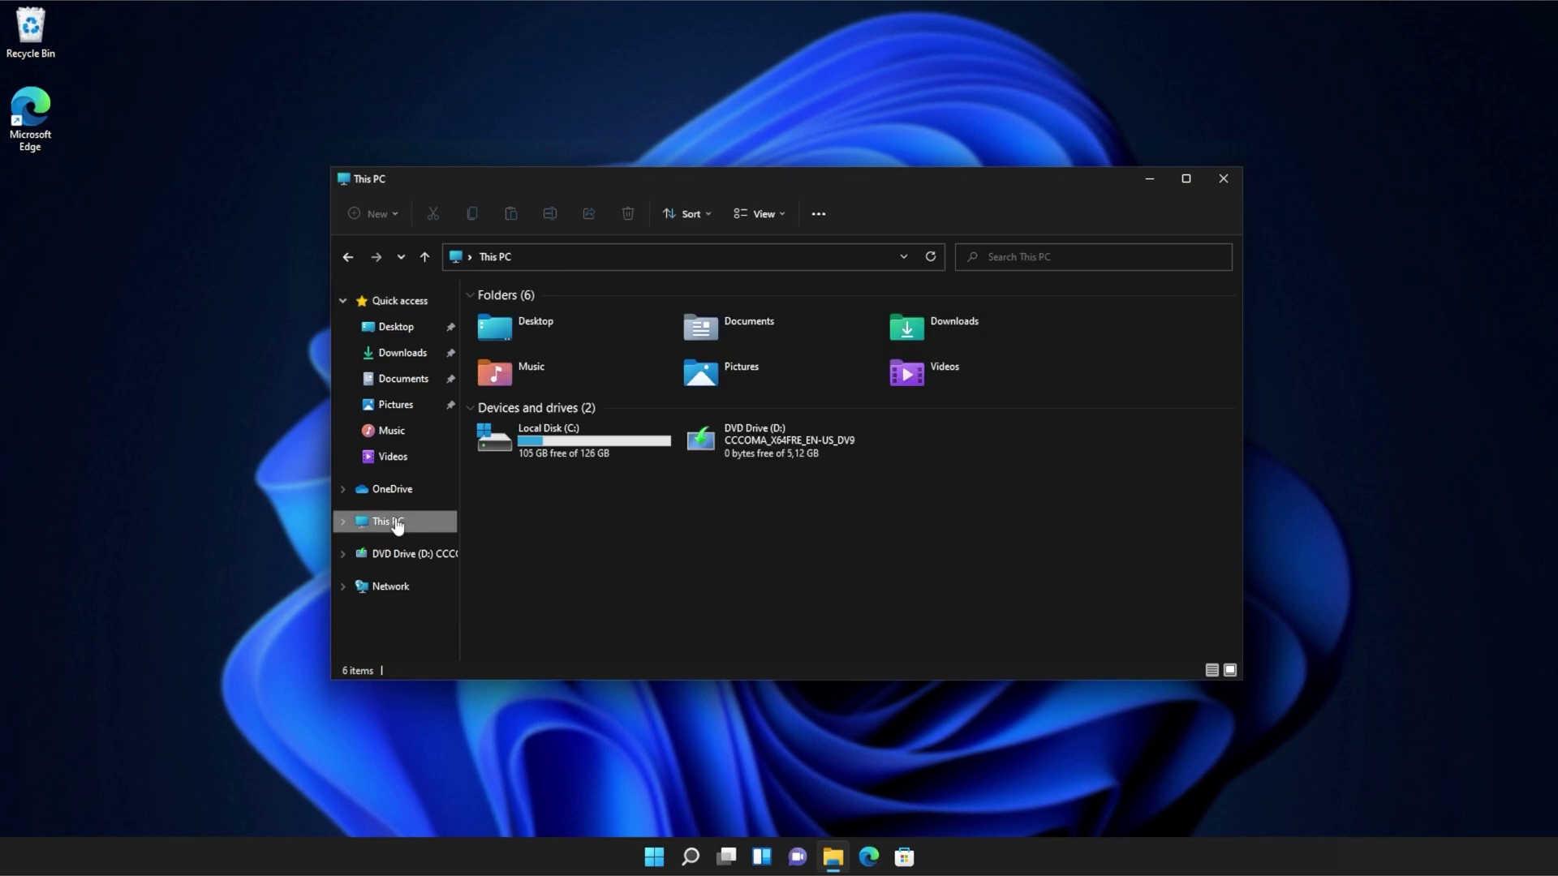
double_click(565, 443)
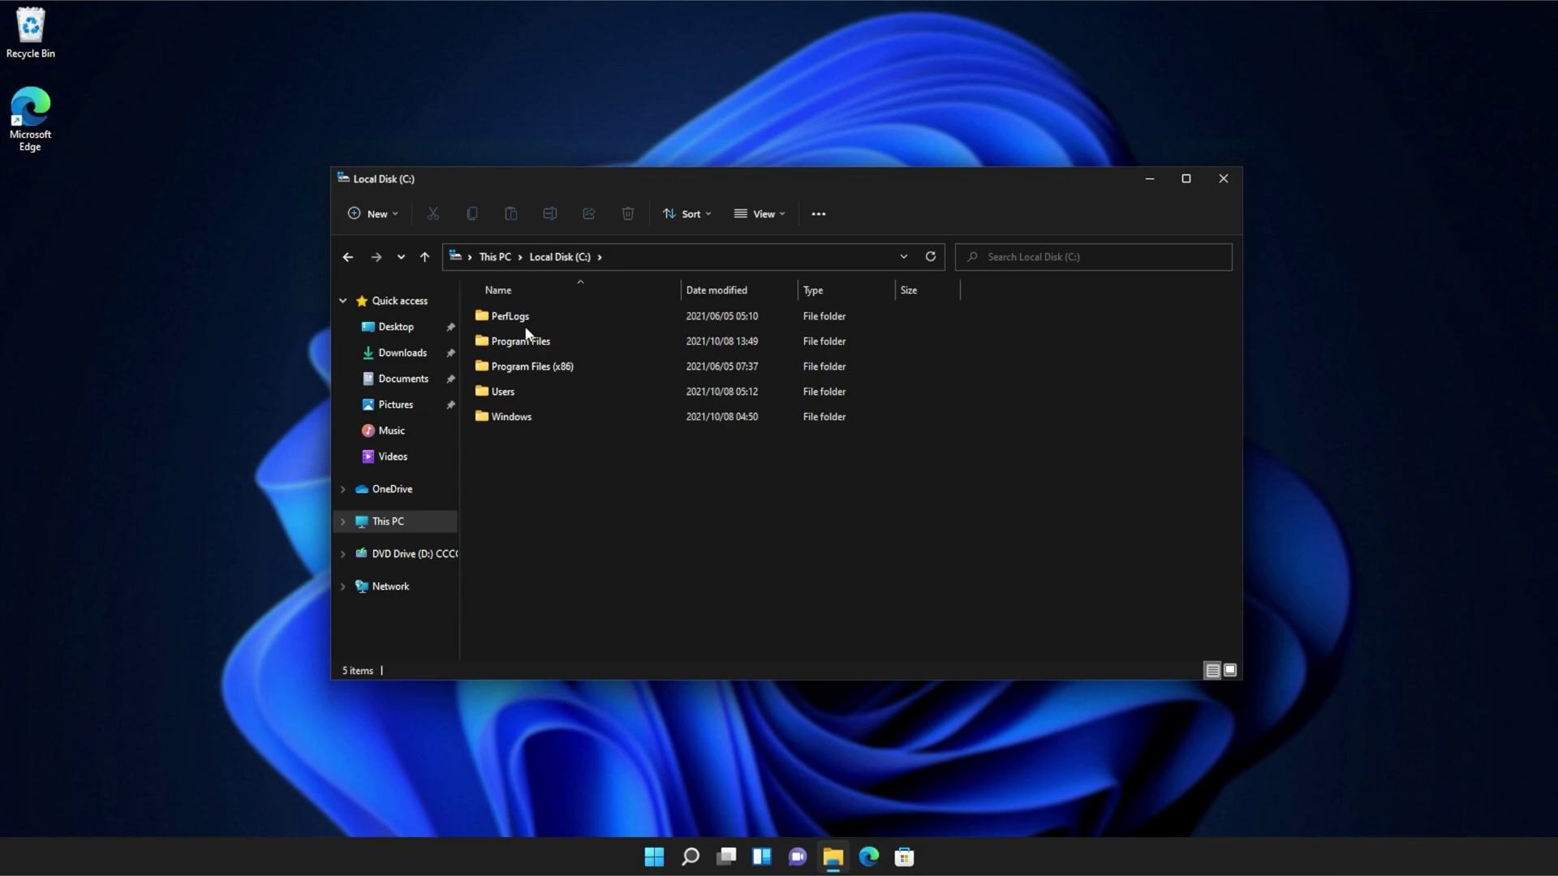
click(543, 363)
double_click(543, 364)
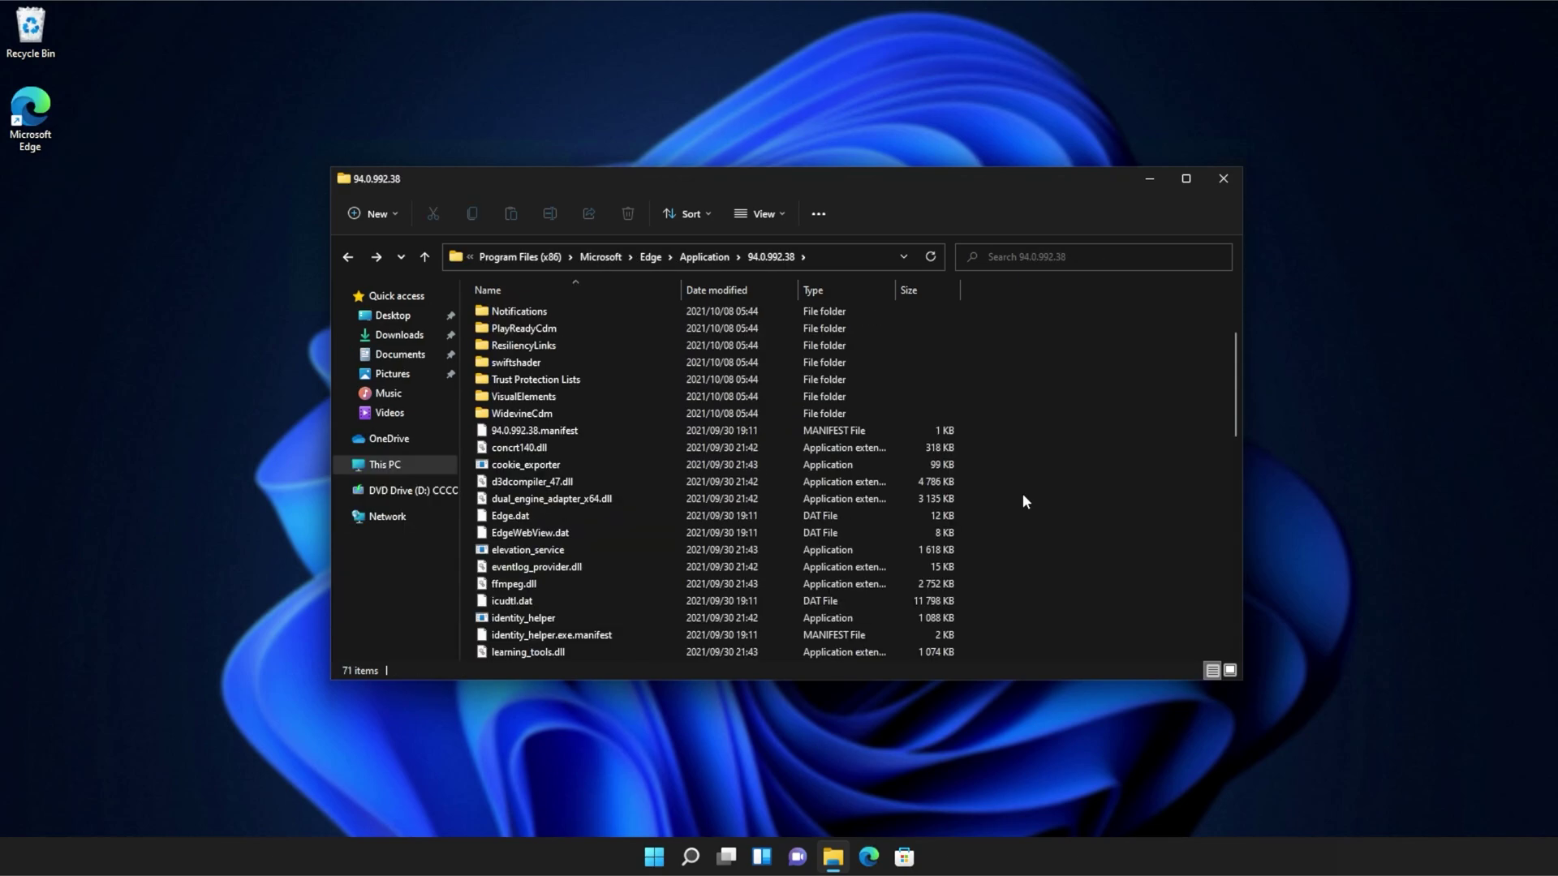
scroll(1022, 494, down, 1)
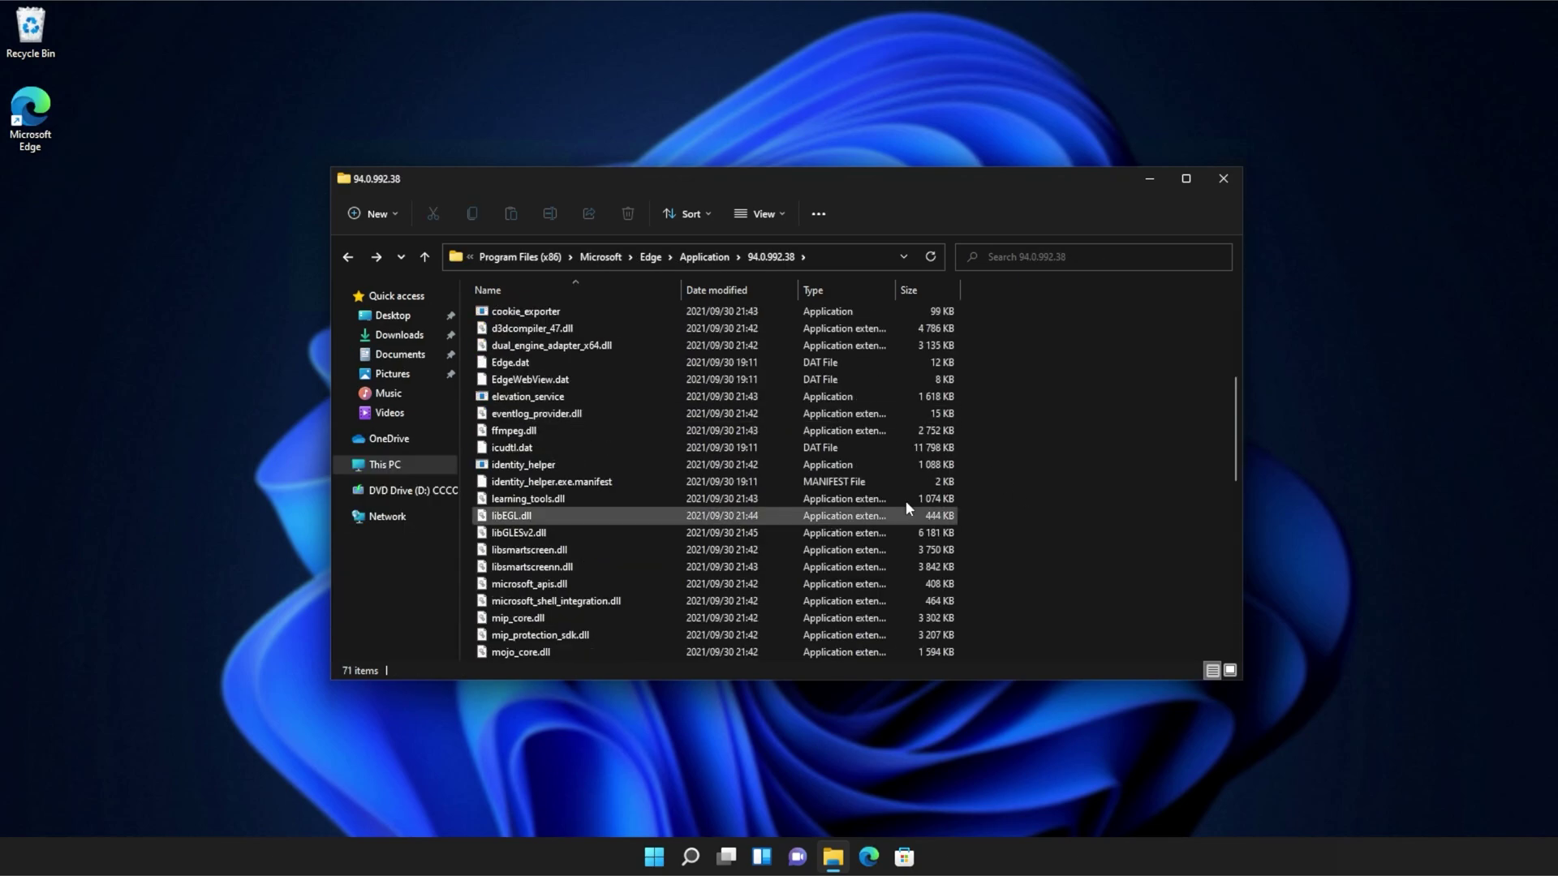
scroll(856, 424, down, 2)
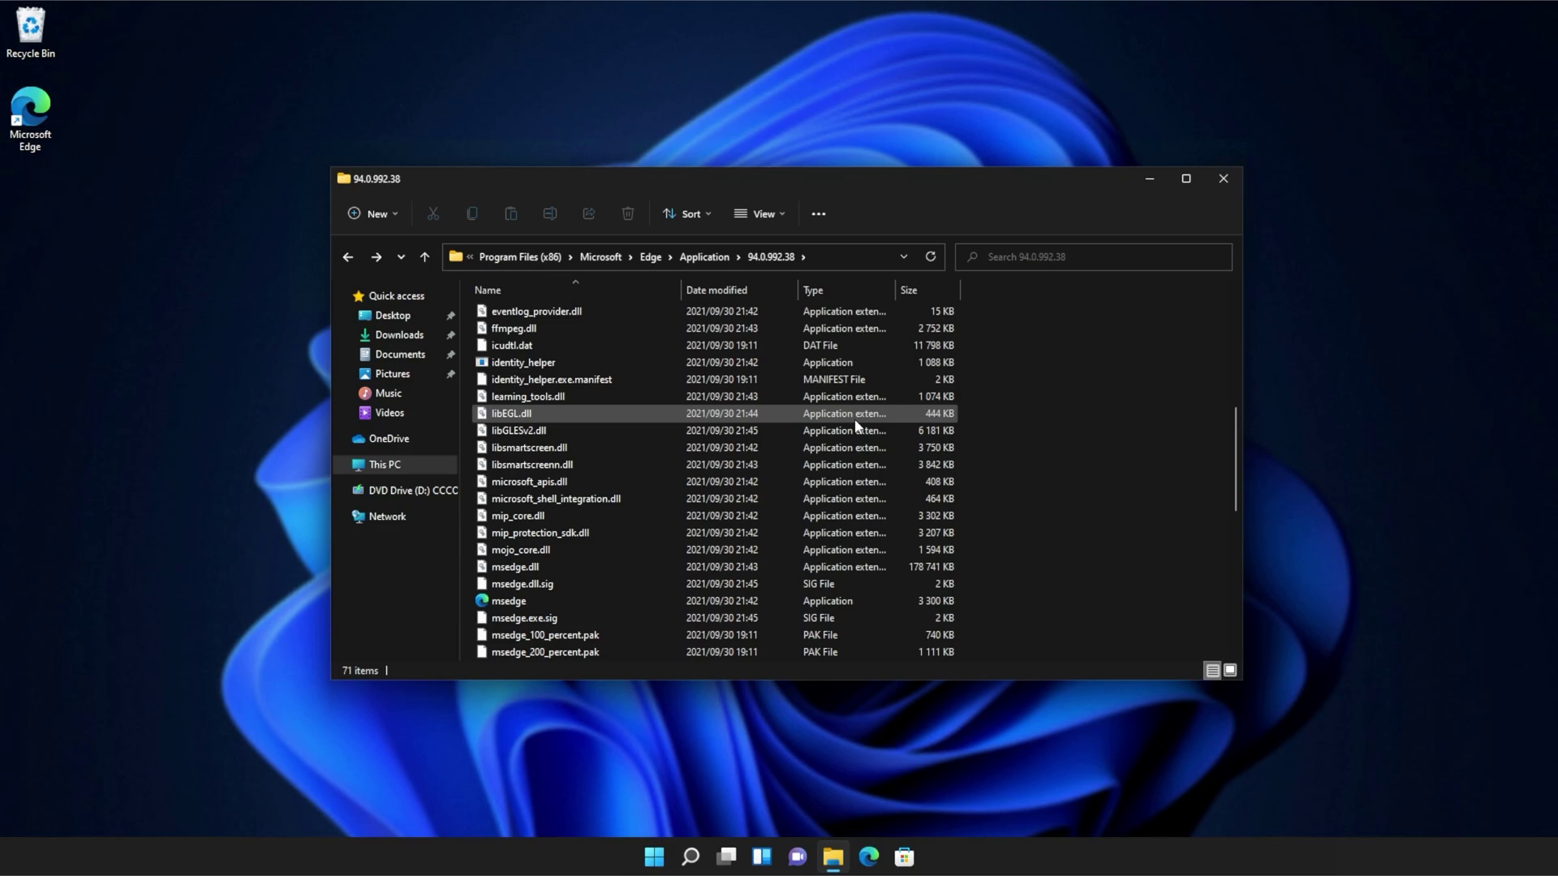
scroll(856, 423, up, 2)
scroll(856, 423, up, 3)
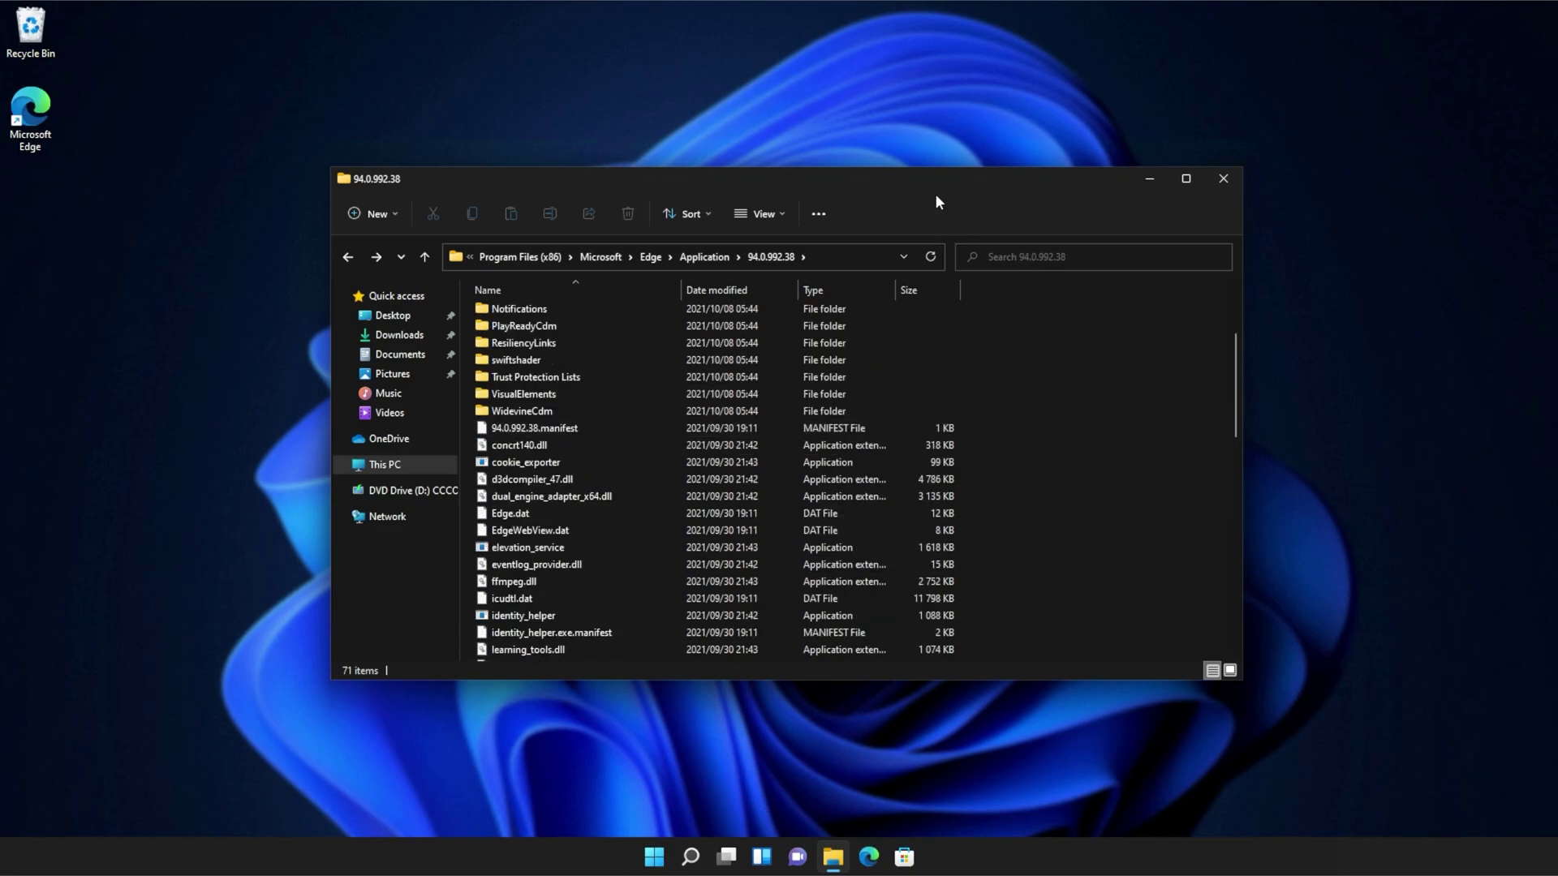
drag(593, 175, 892, 185)
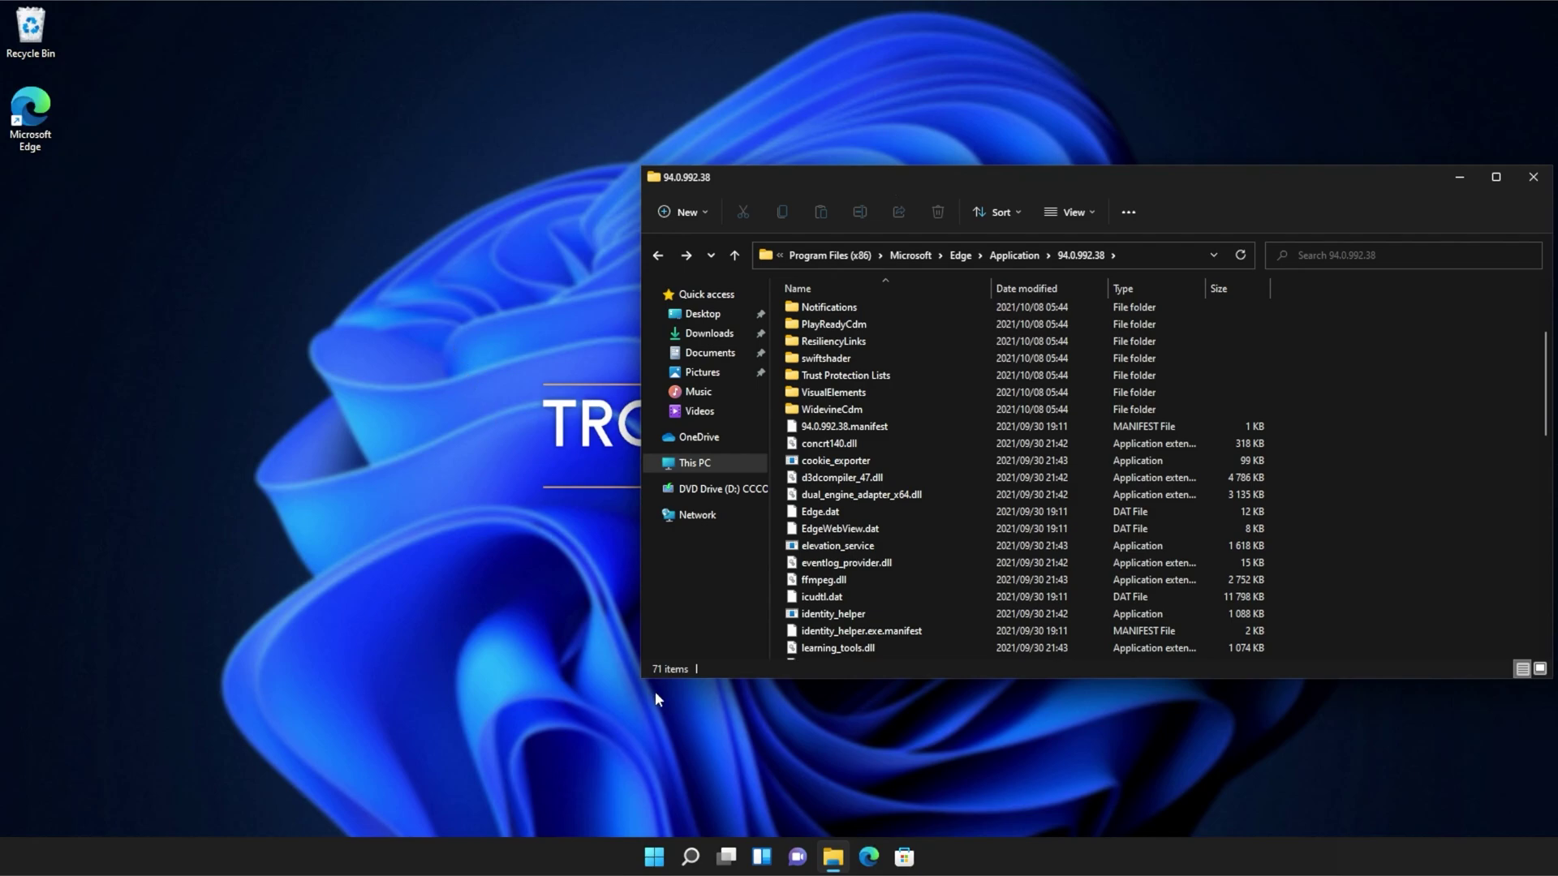
Step: Open a second File Explorer window at C:\Windows\System32\downlevel
right_click(835, 857)
click(843, 765)
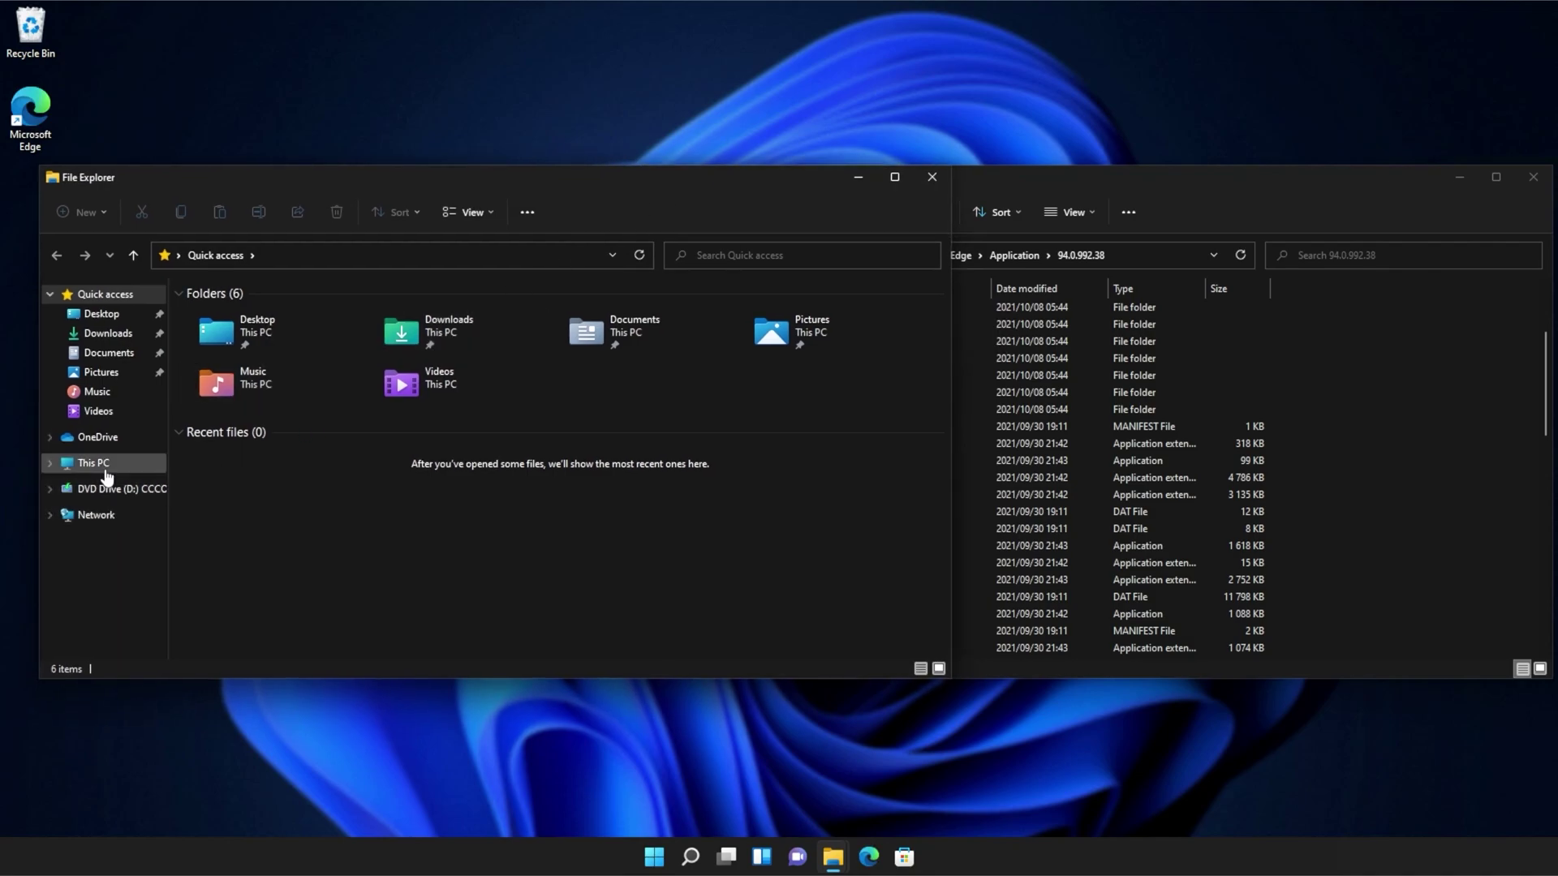
click(106, 472)
double_click(246, 455)
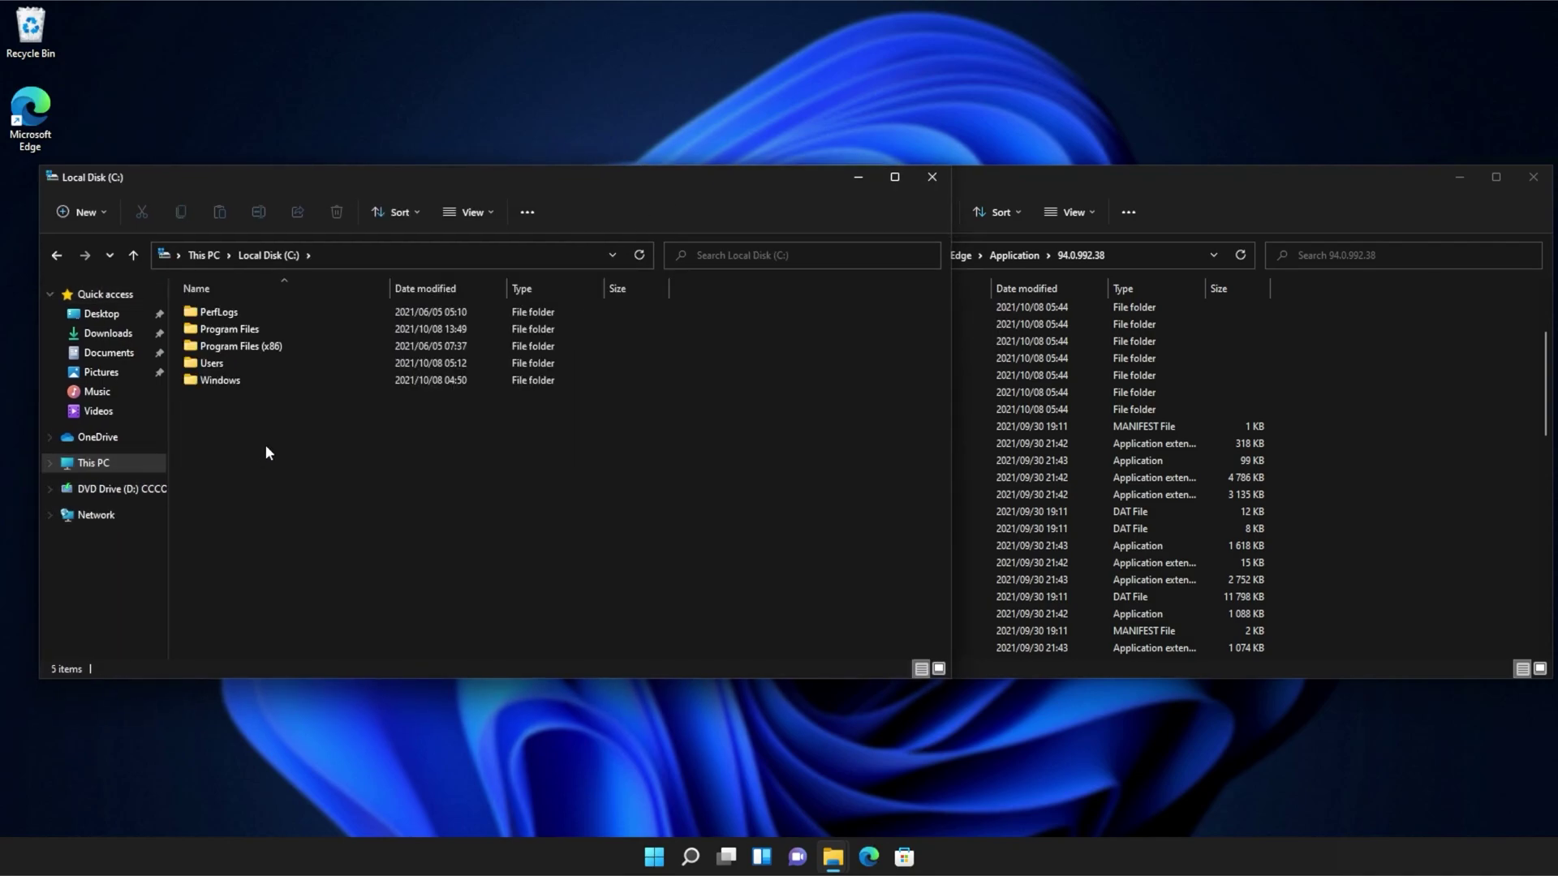
double_click(244, 382)
scroll(252, 454, down, 7)
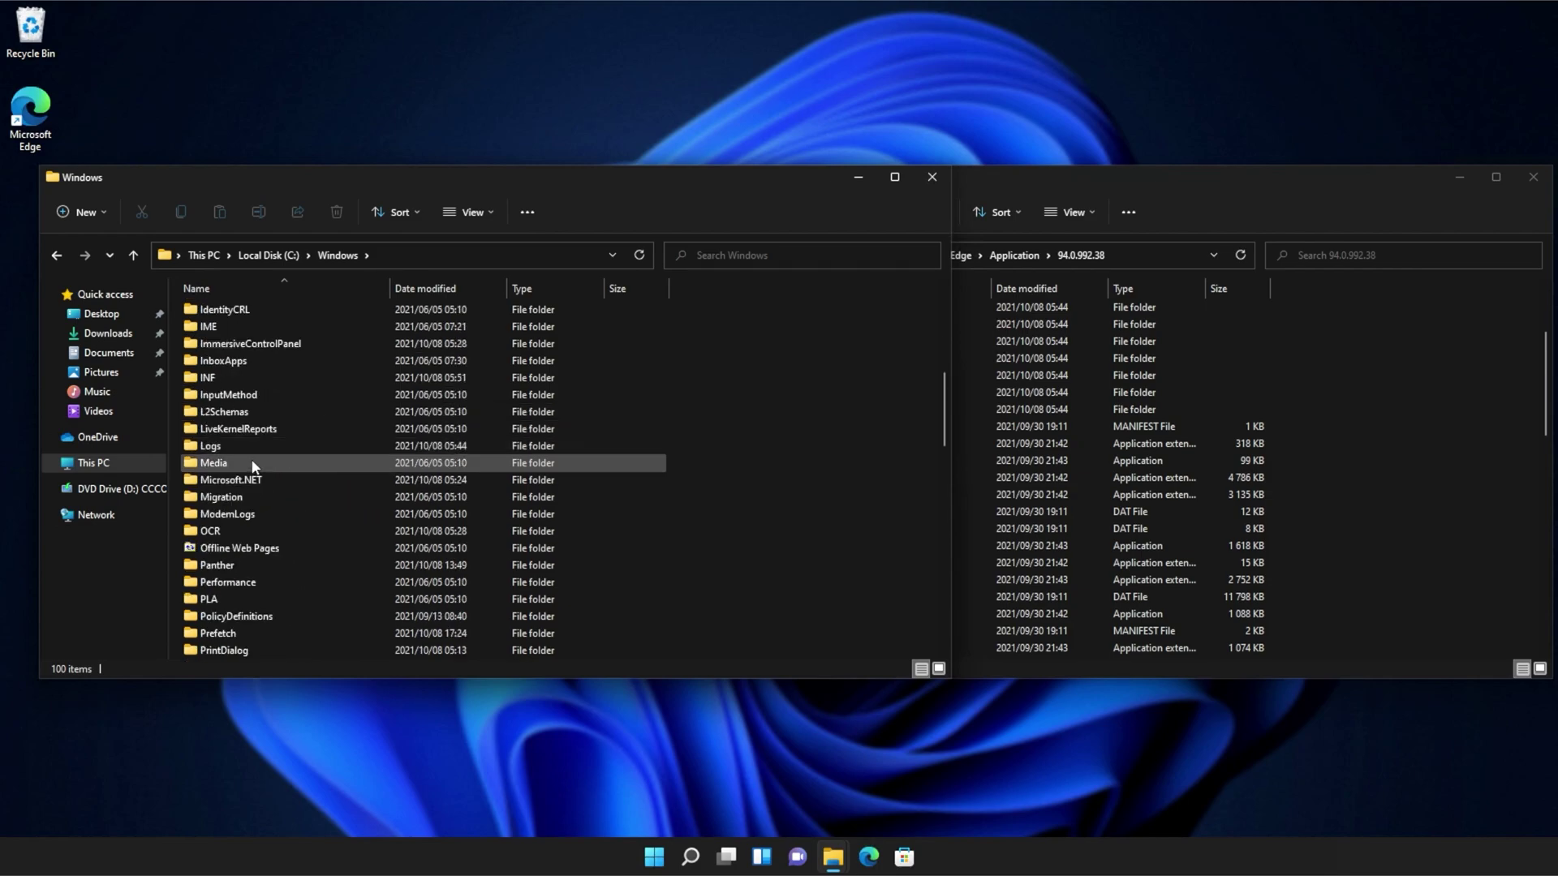
scroll(248, 475, down, 10)
click(252, 482)
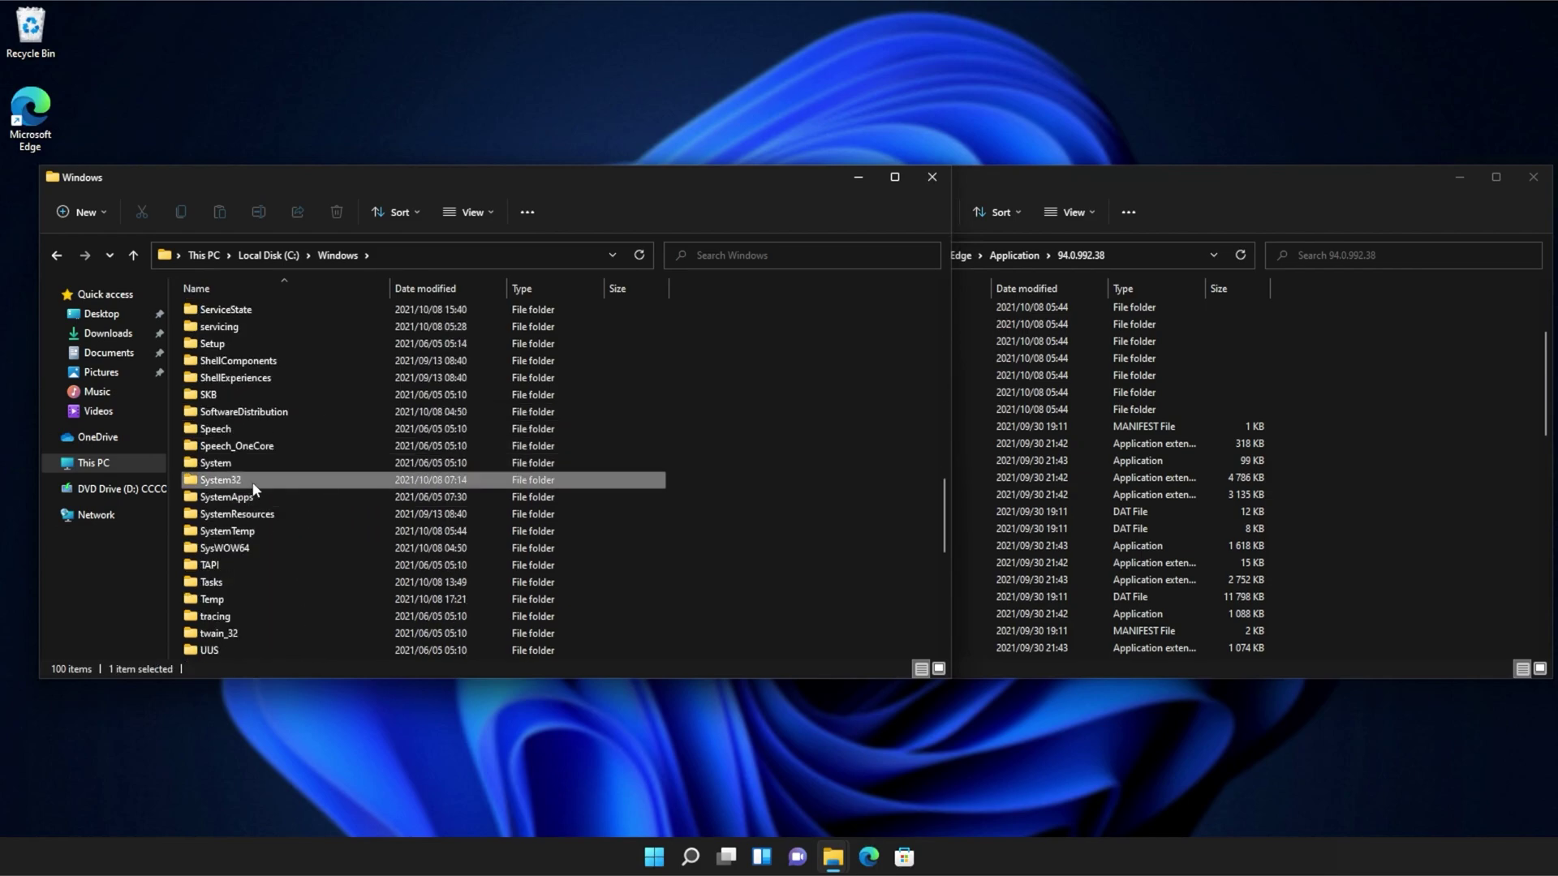
double_click(253, 485)
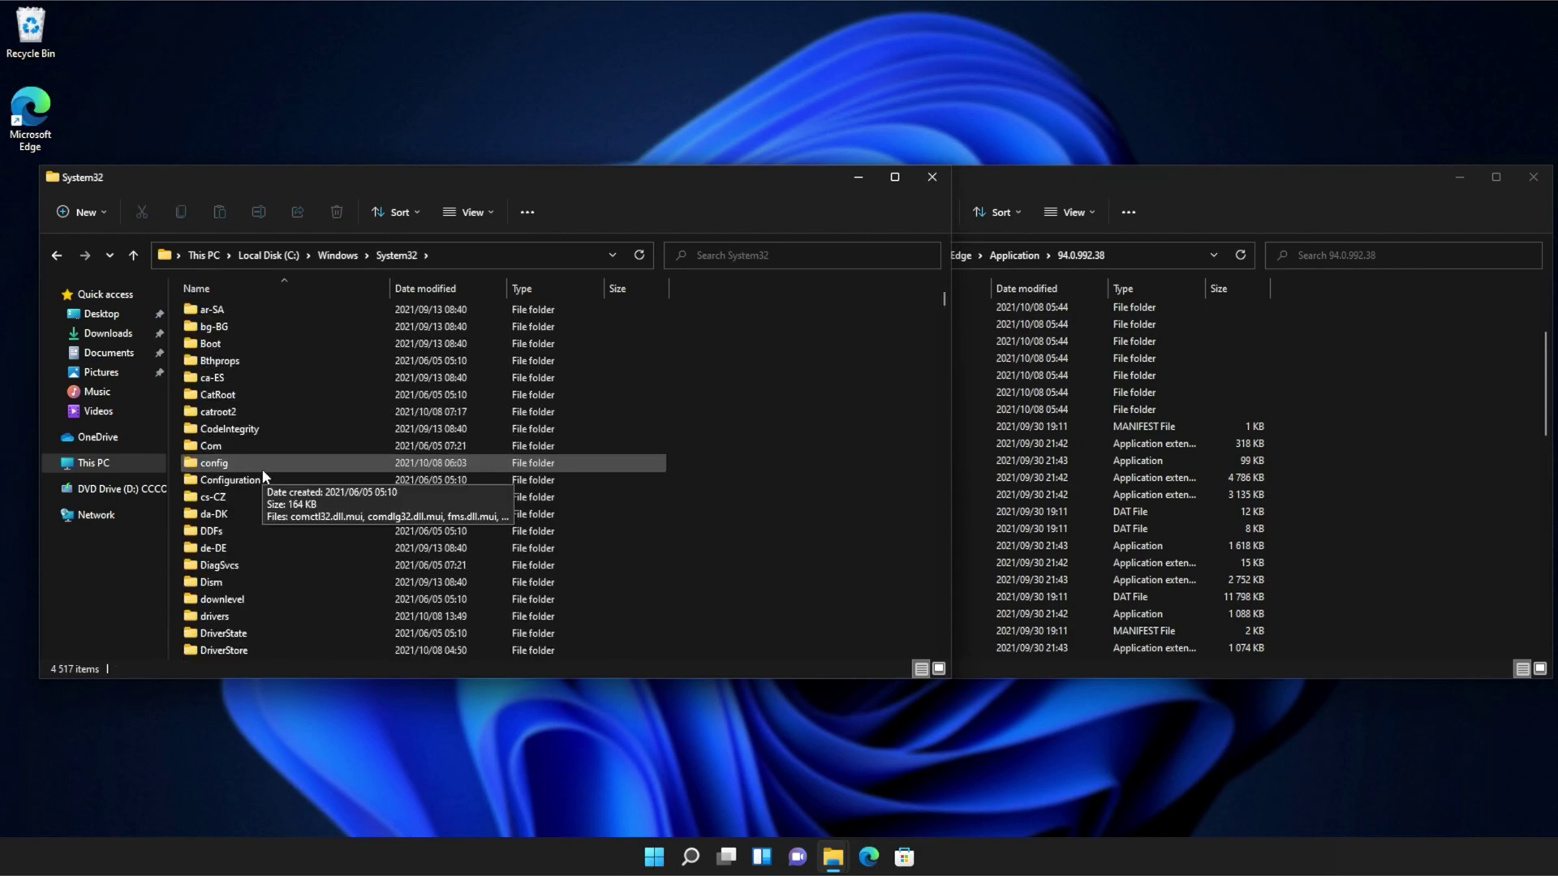
scroll(261, 475, down, 7)
click(269, 349)
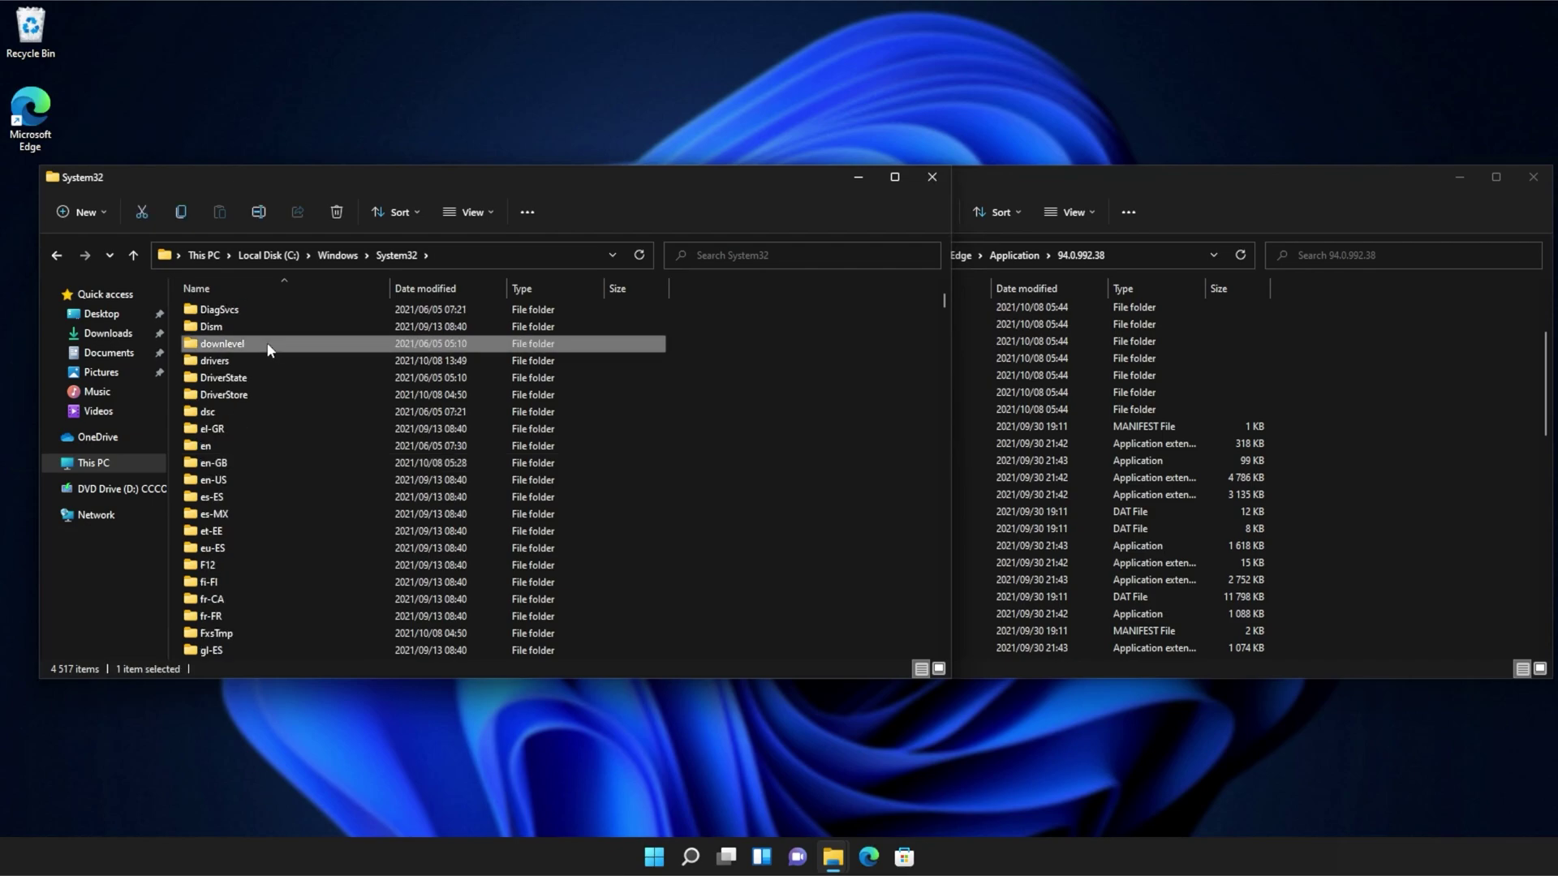
double_click(270, 349)
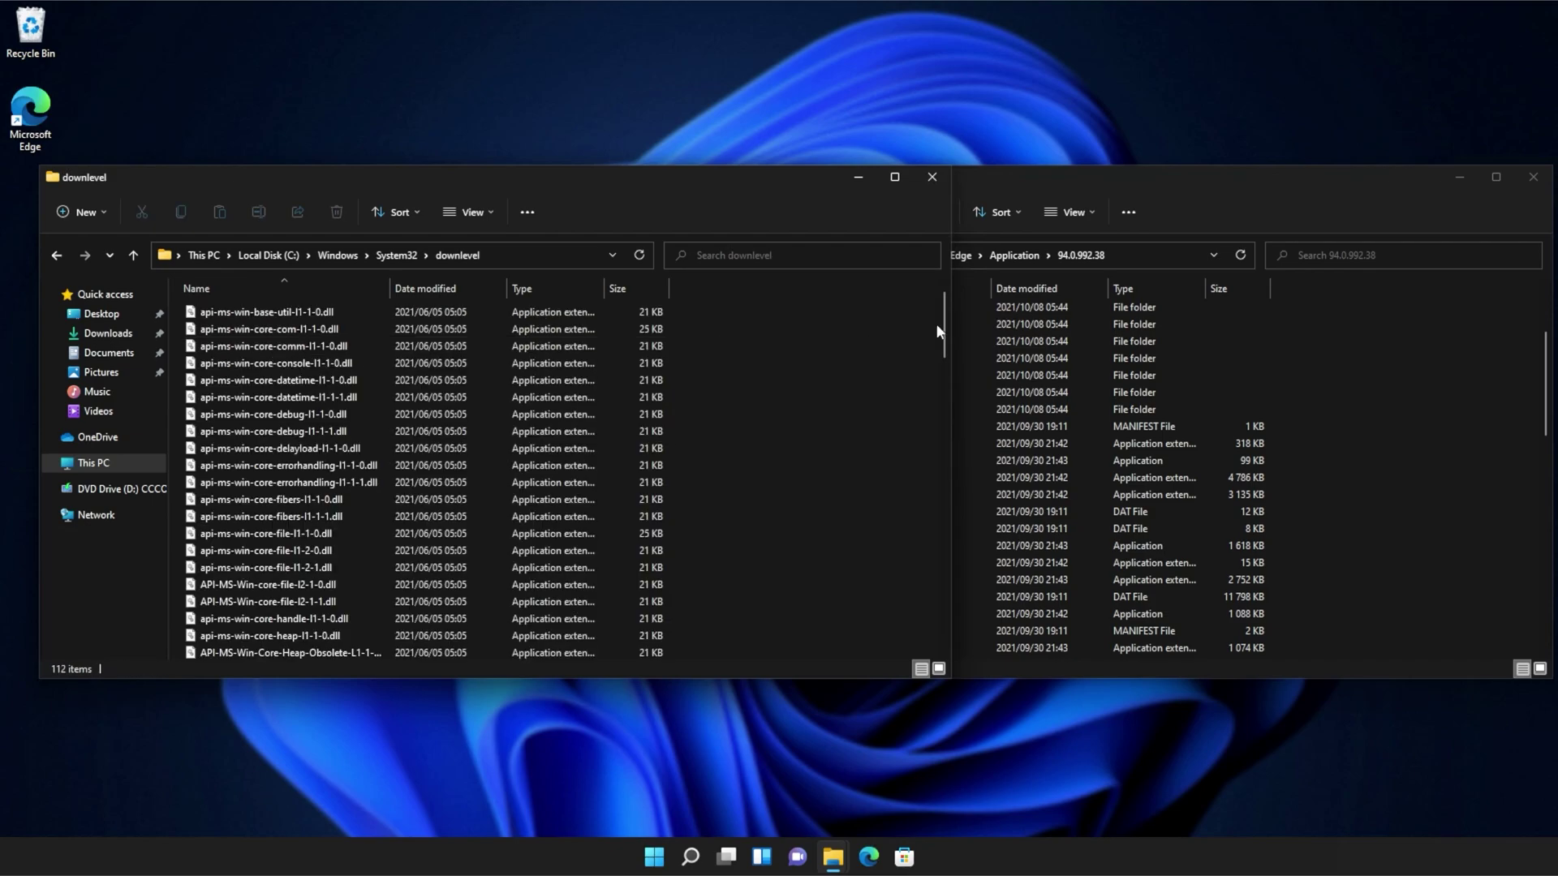
Step: Drag api-ms-win-core-console-l1-1-0.dll into the Edge 94.0.992.38 folder, granting administrator permission
drag(945, 328, 938, 285)
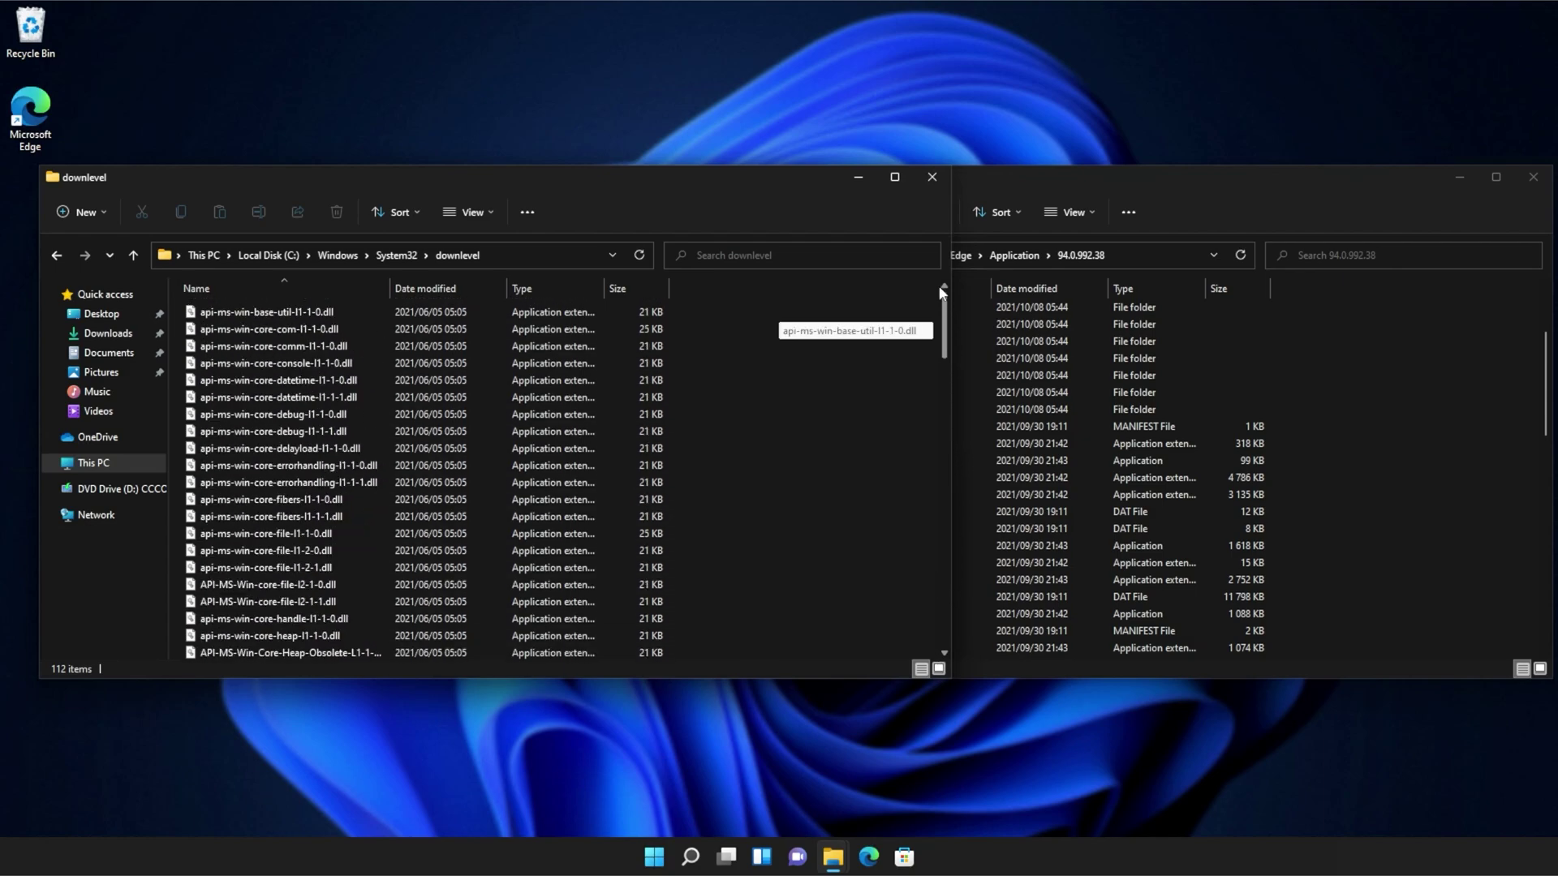
click(623, 363)
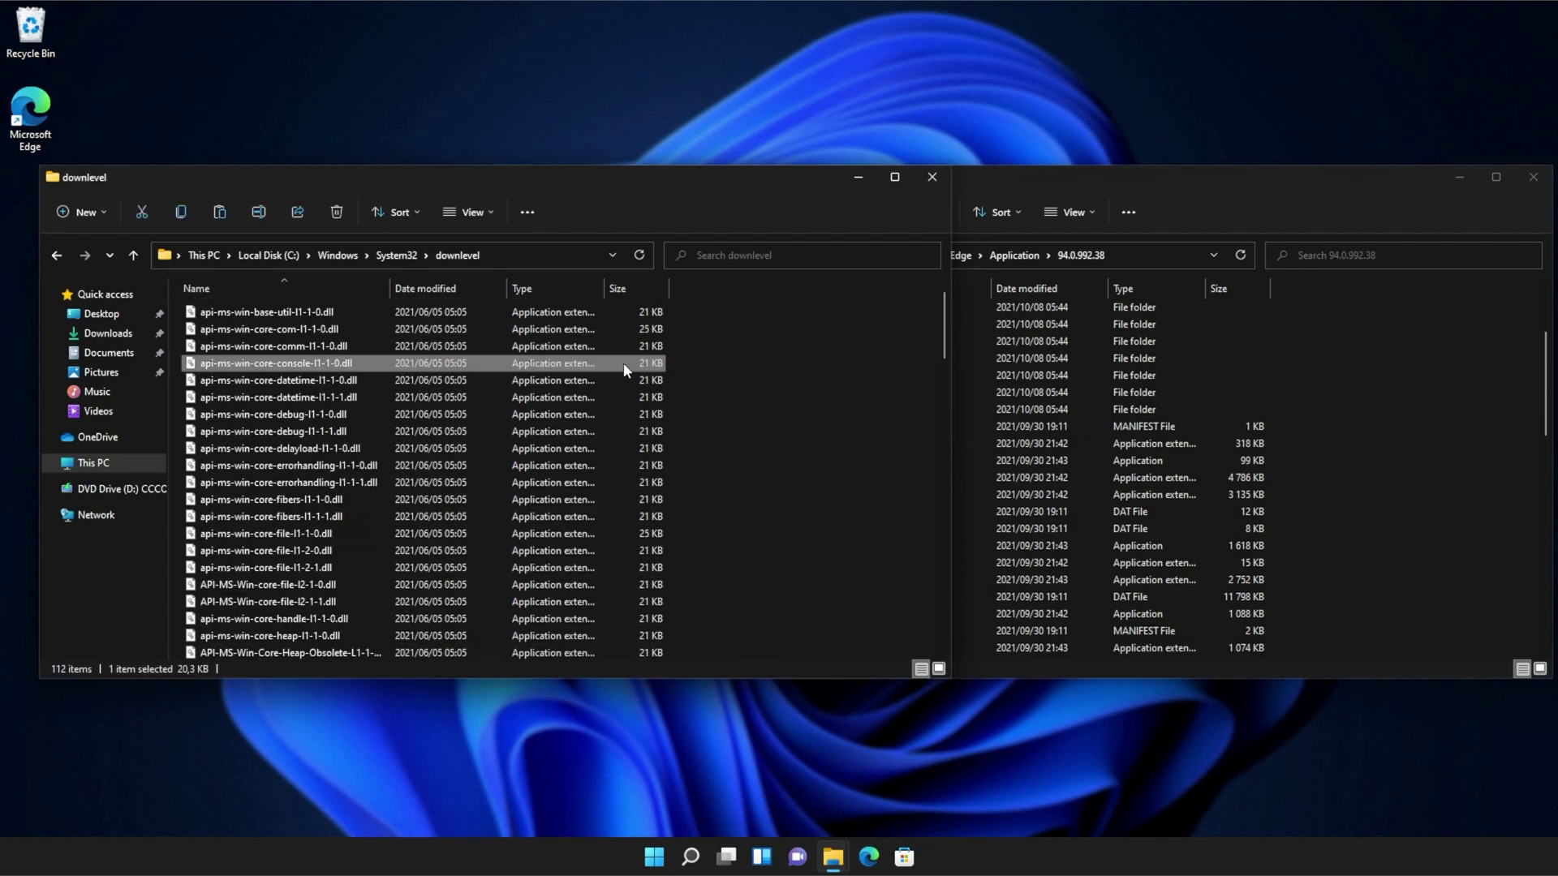
drag(623, 363, 1346, 334)
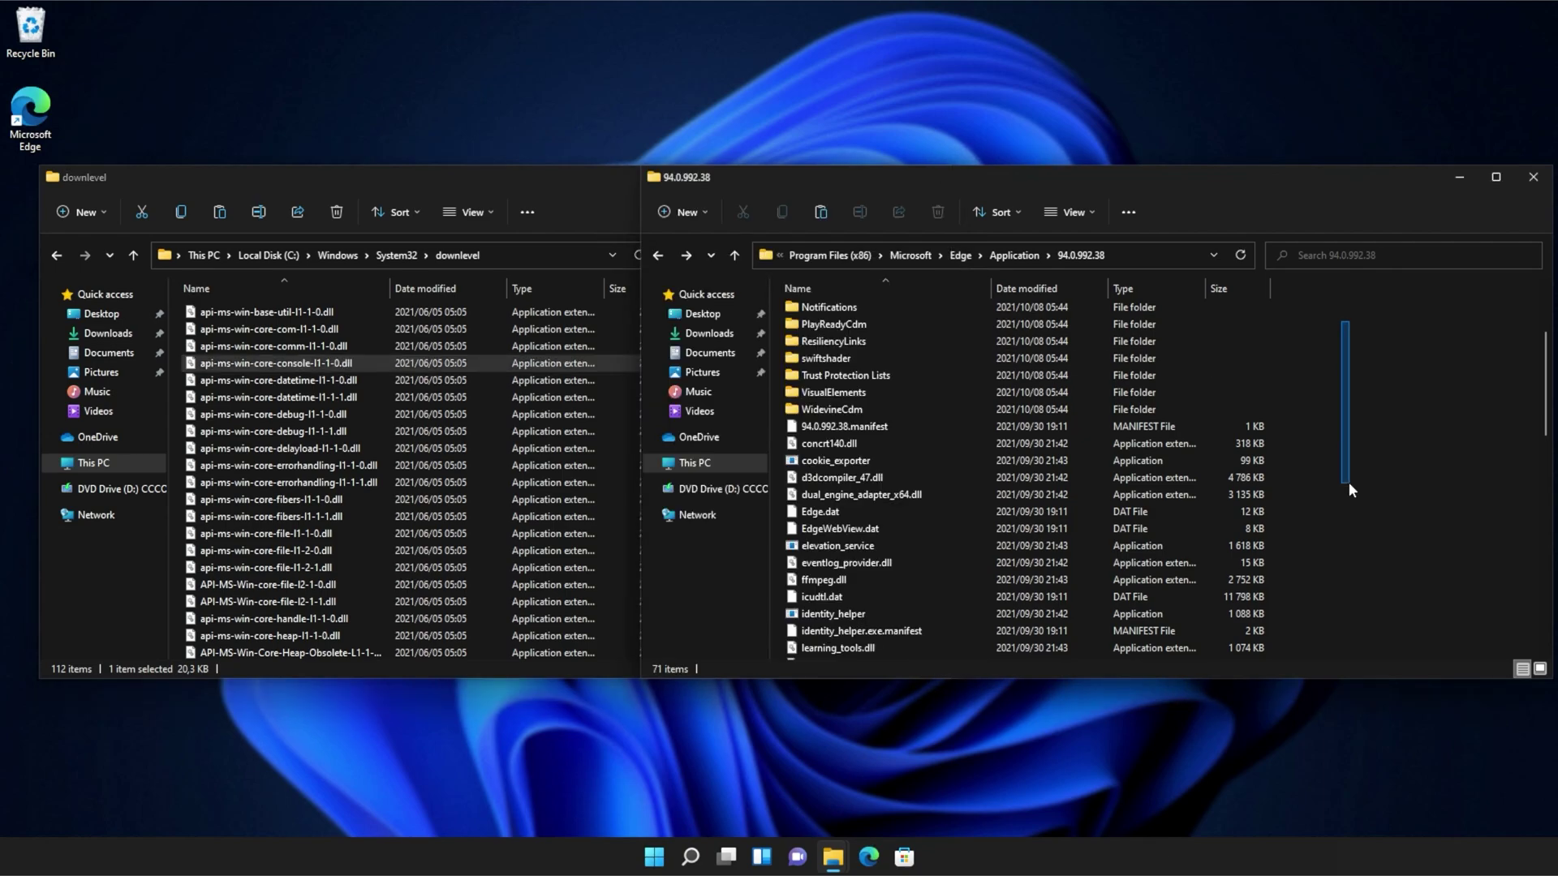
click(735, 321)
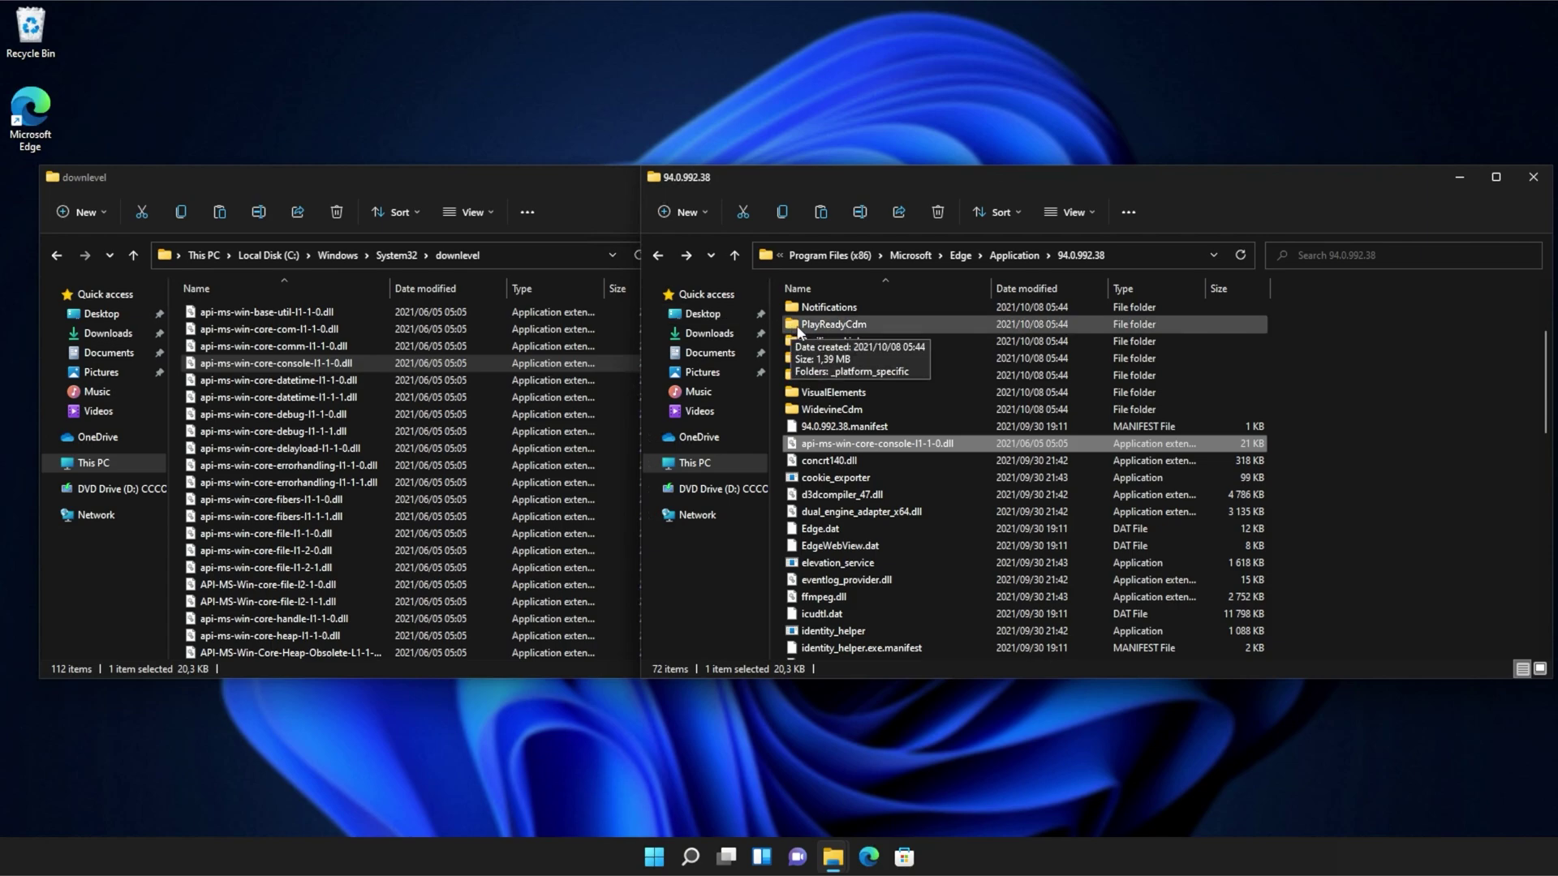
click(1444, 372)
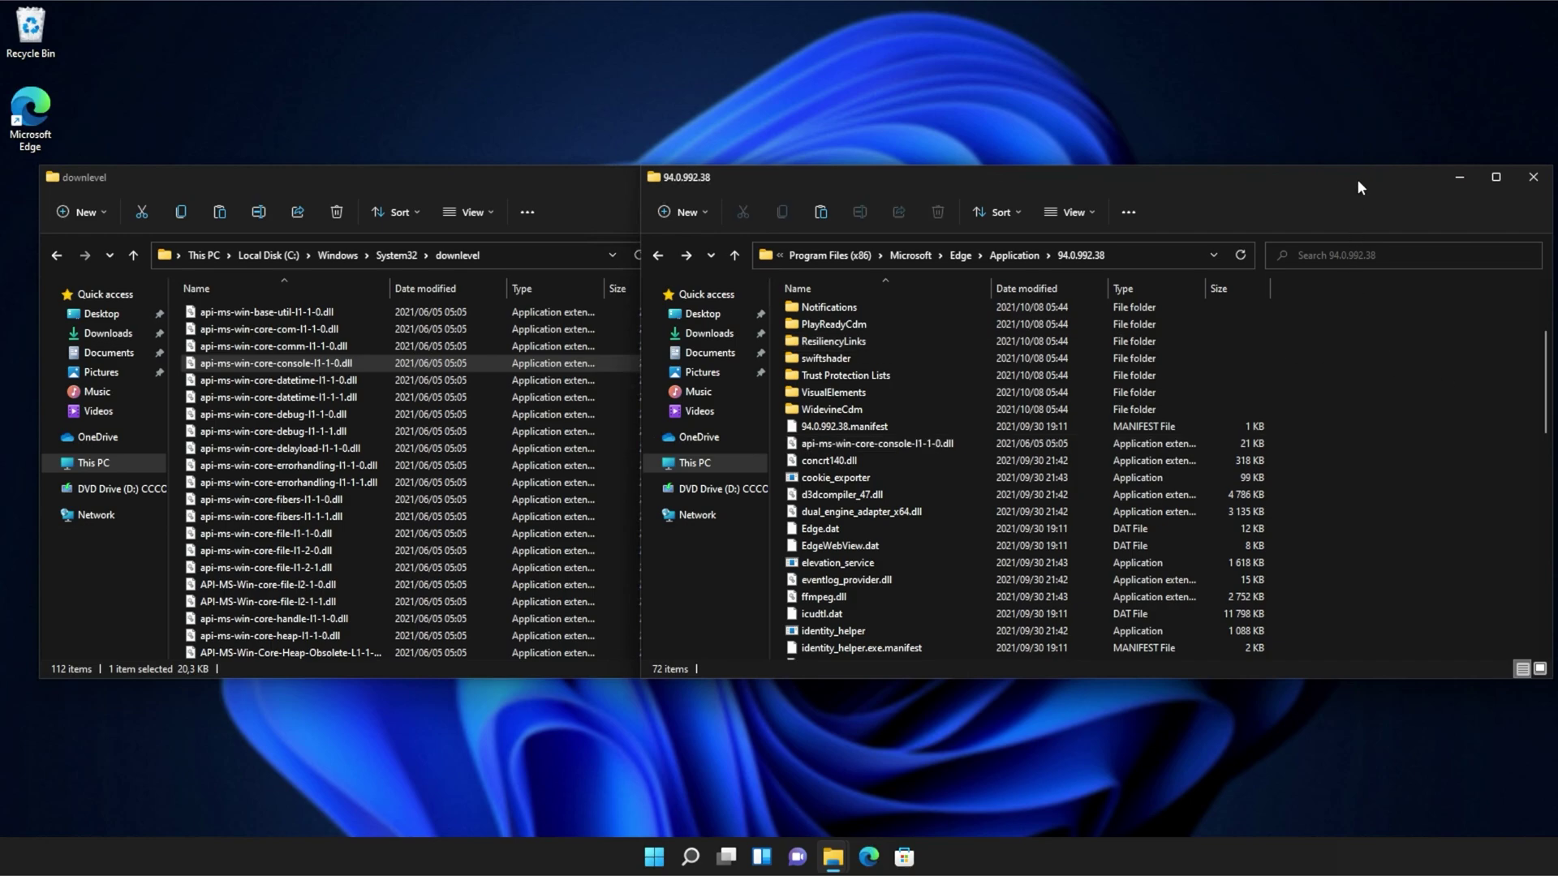
Step: Close the 94.0.992.38 and downlevel File Explorer windows
drag(1359, 182, 1058, 176)
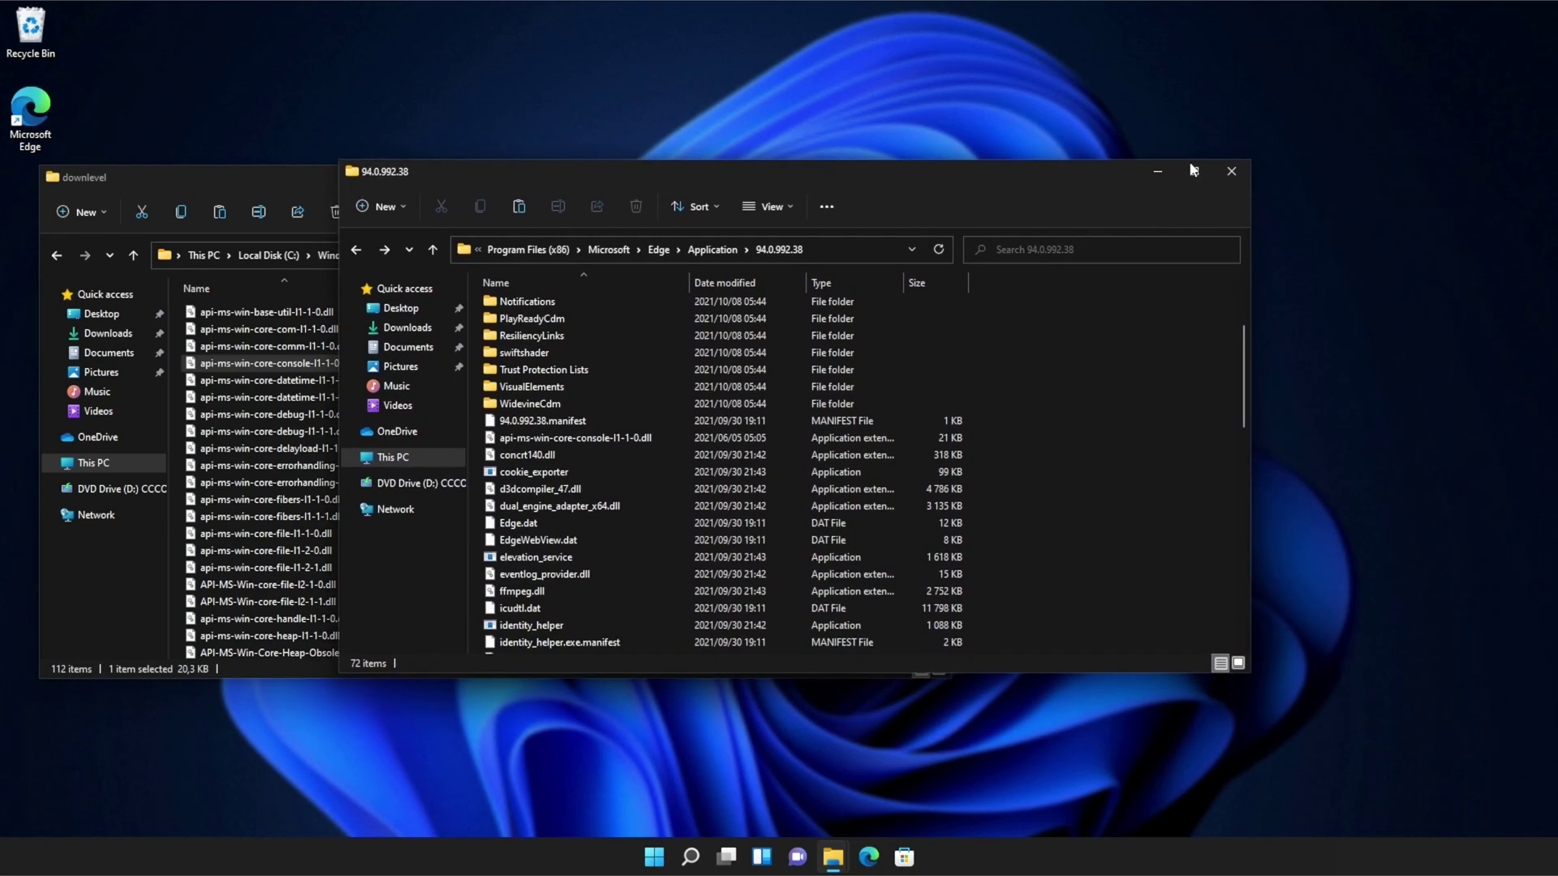
click(1232, 171)
drag(717, 160, 941, 189)
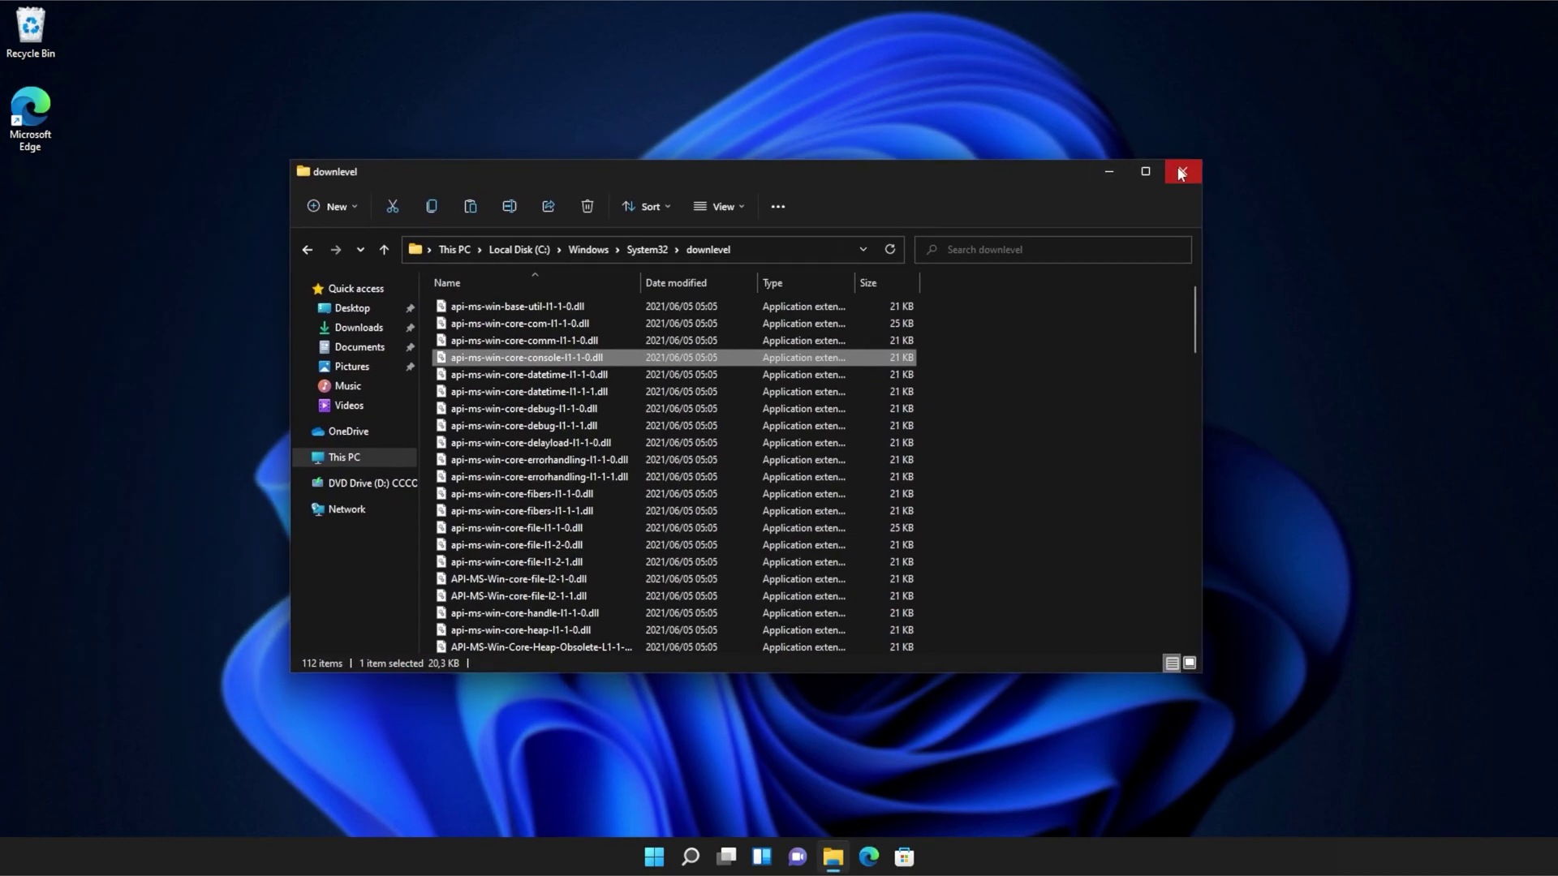
click(1181, 172)
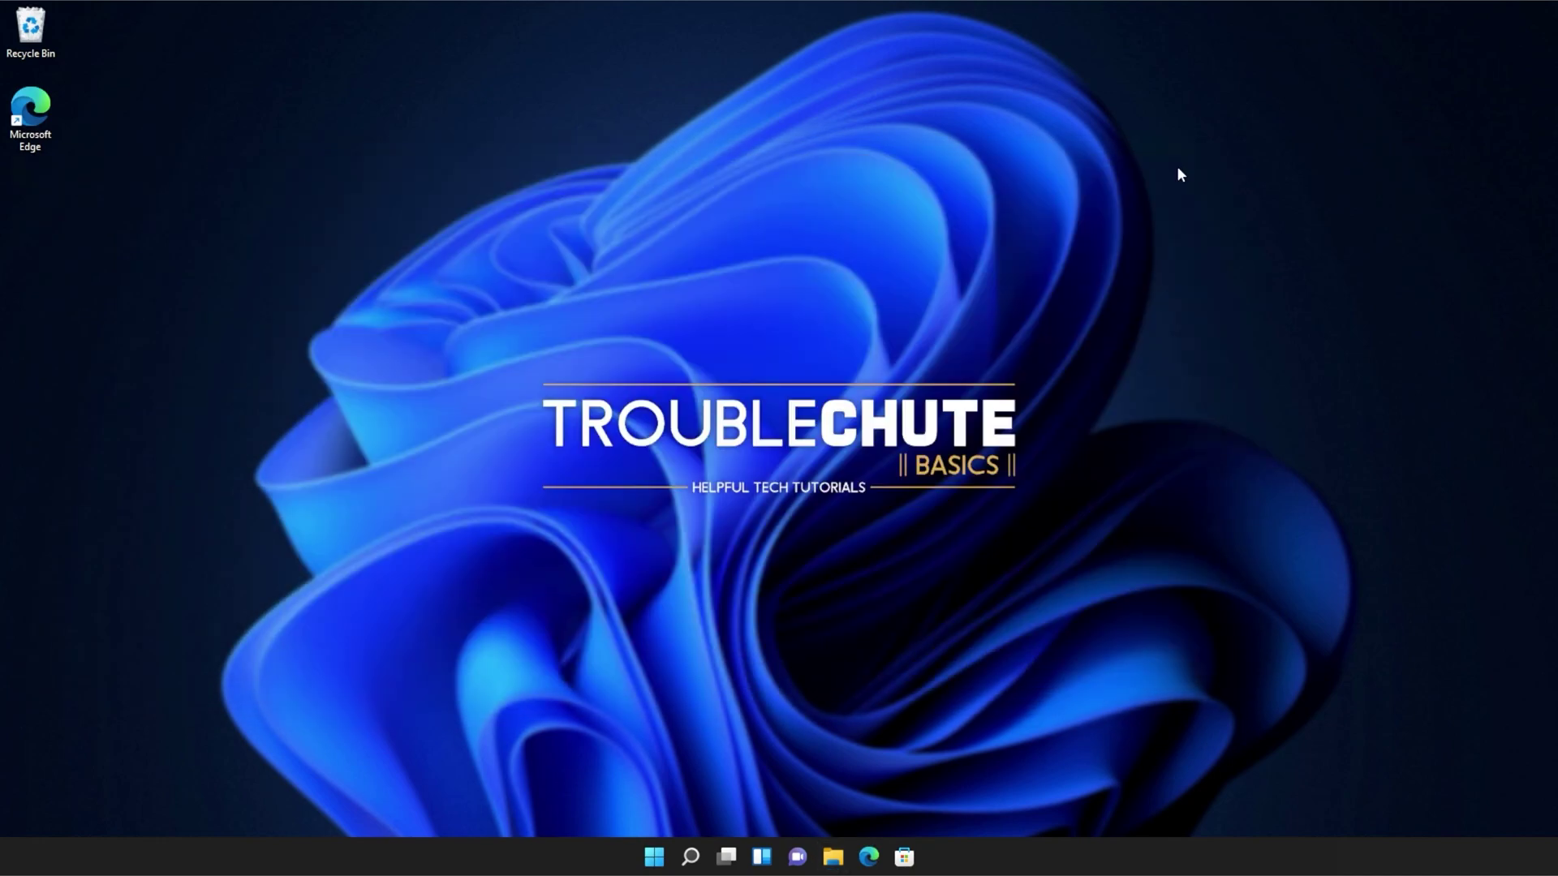